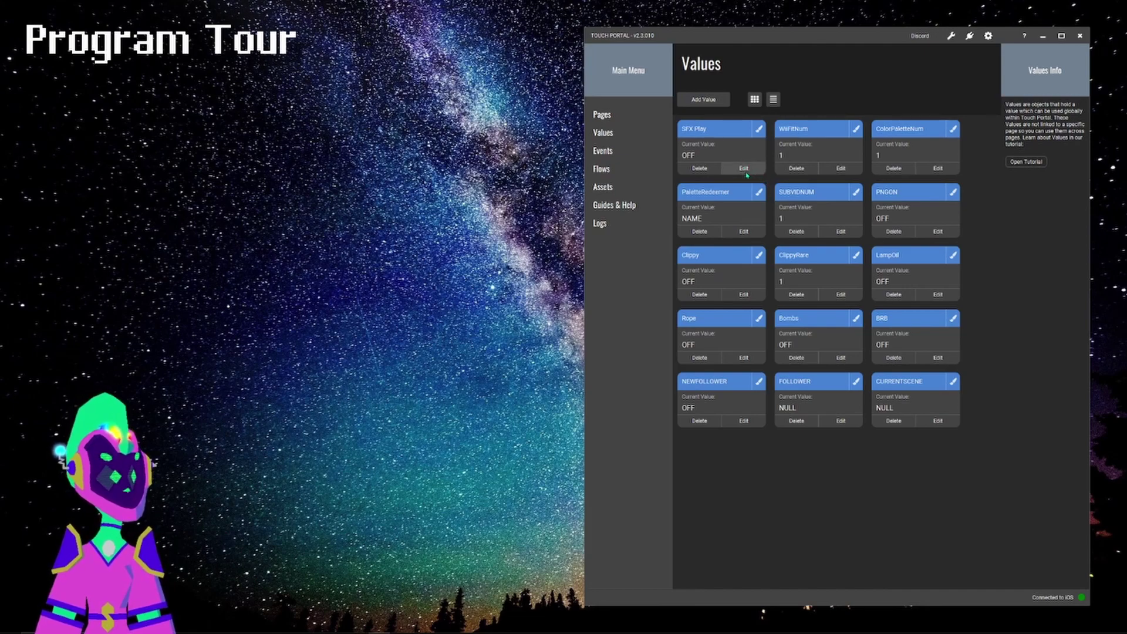
Inspect the ID, name and default value settings of the SFX Play value, then close them without saving
click(747, 174)
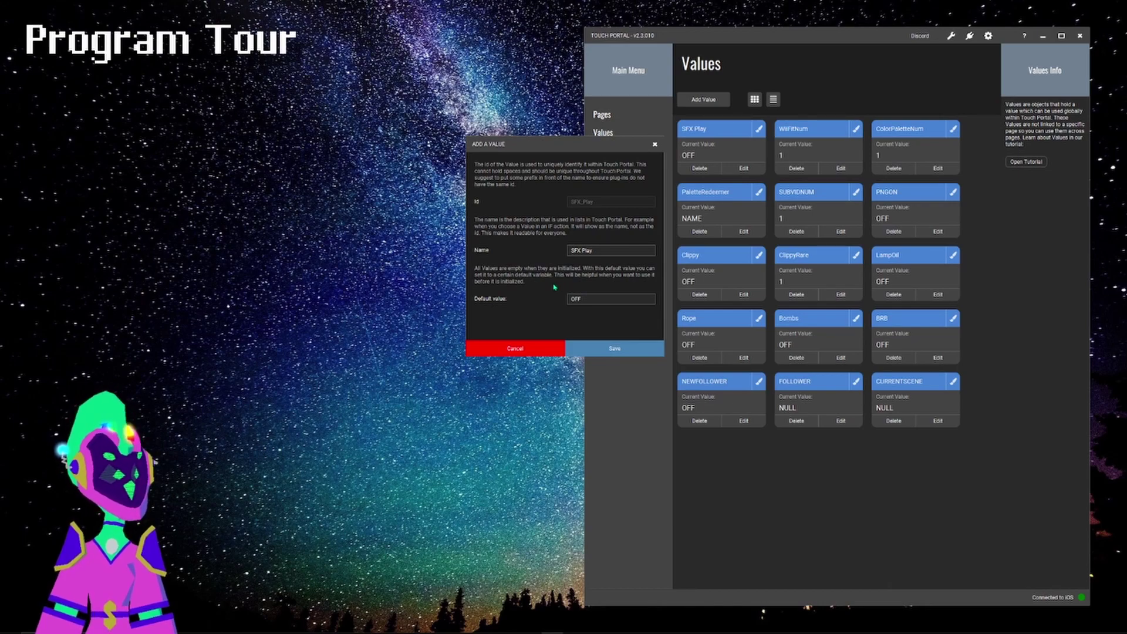
click(543, 348)
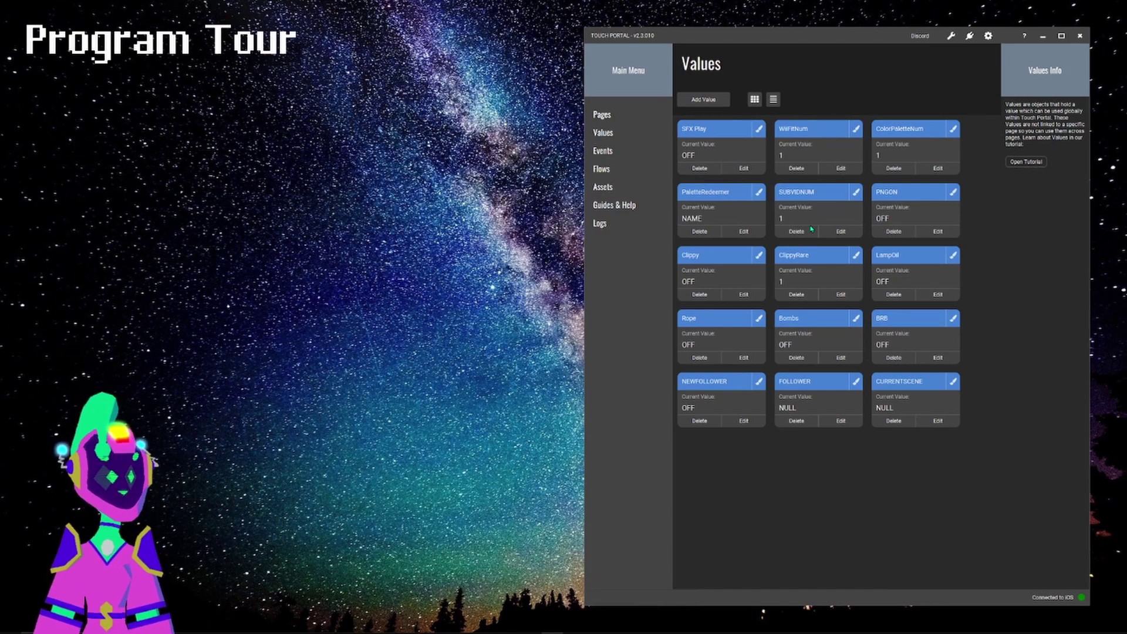
Go to the Events page and examine the triggers offered for a new event
click(602, 150)
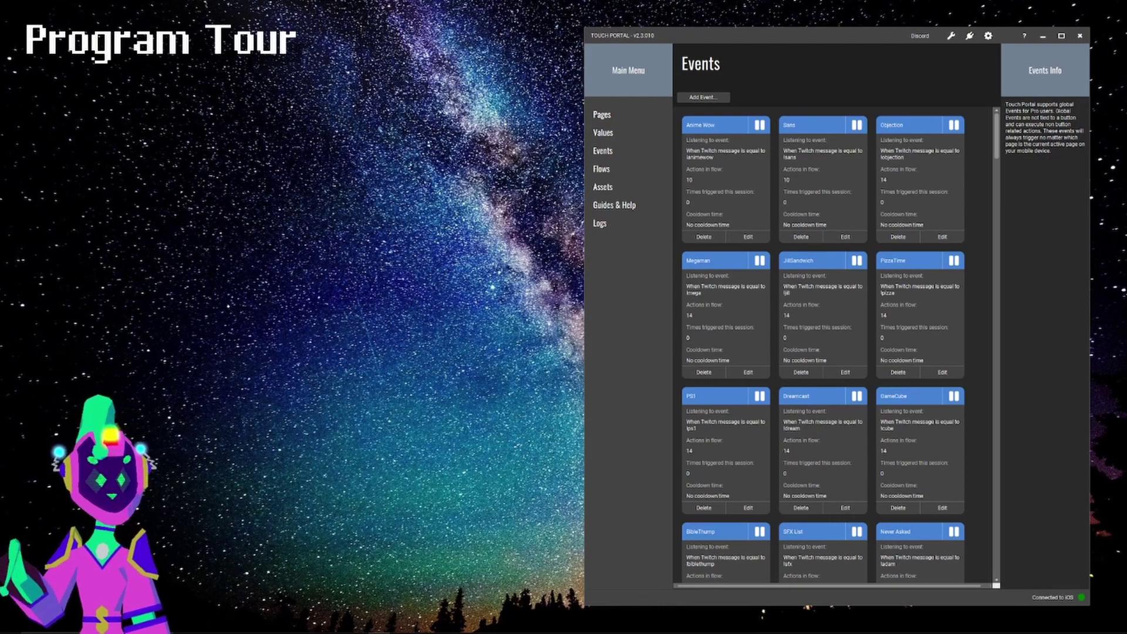
click(719, 97)
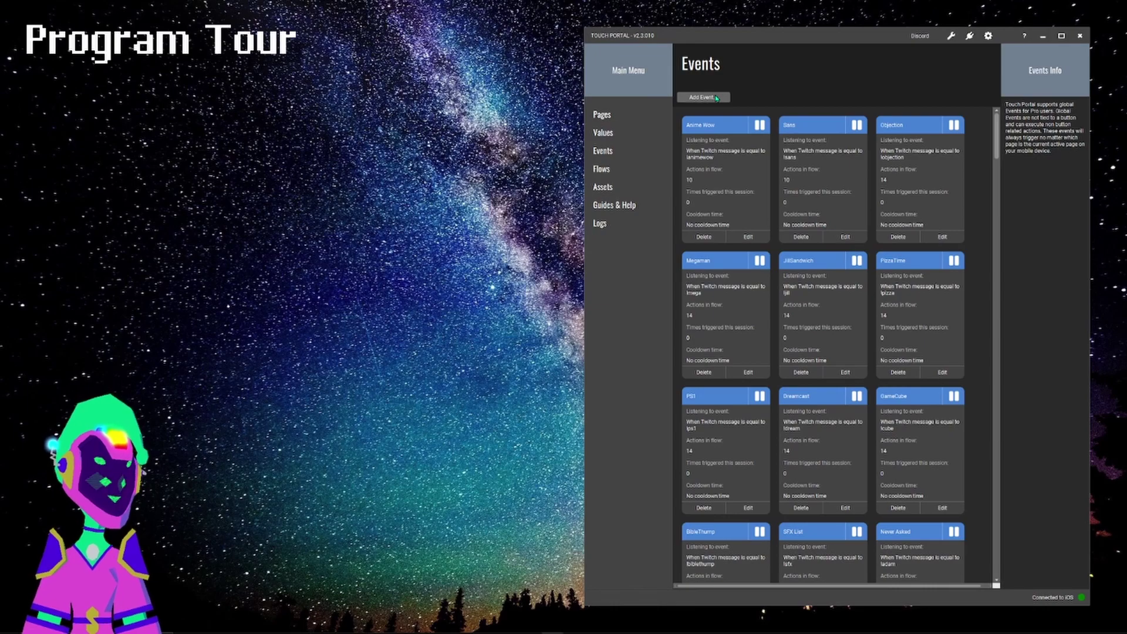
click(638, 105)
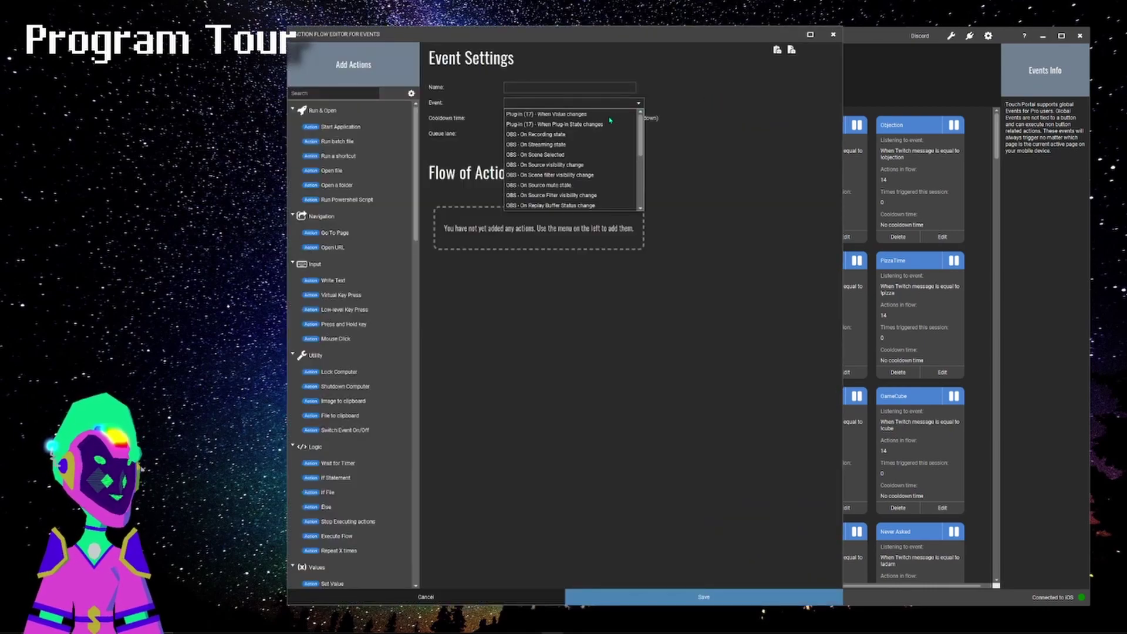
scroll(614, 118, down, 5)
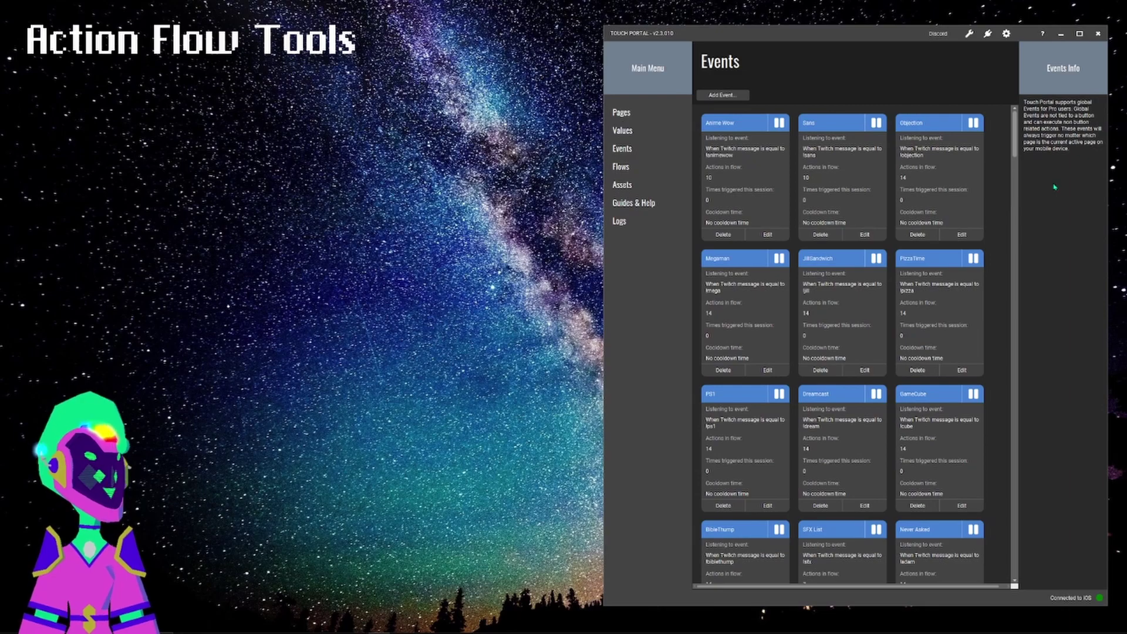
Create a new event and name it "Test"
click(728, 95)
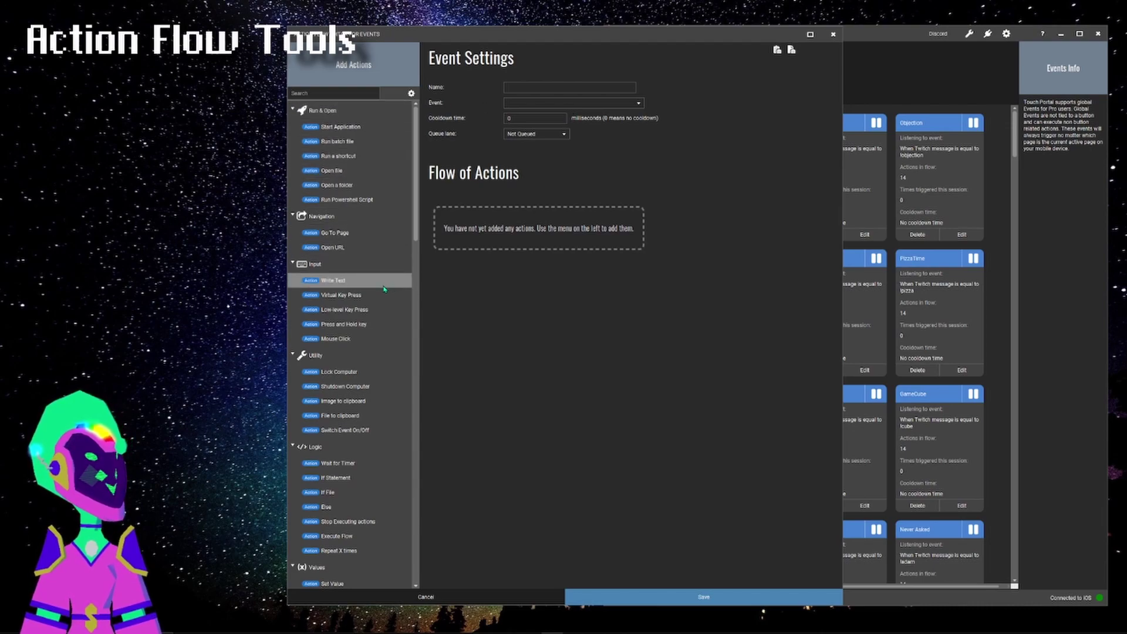
scroll(384, 289, down, 20)
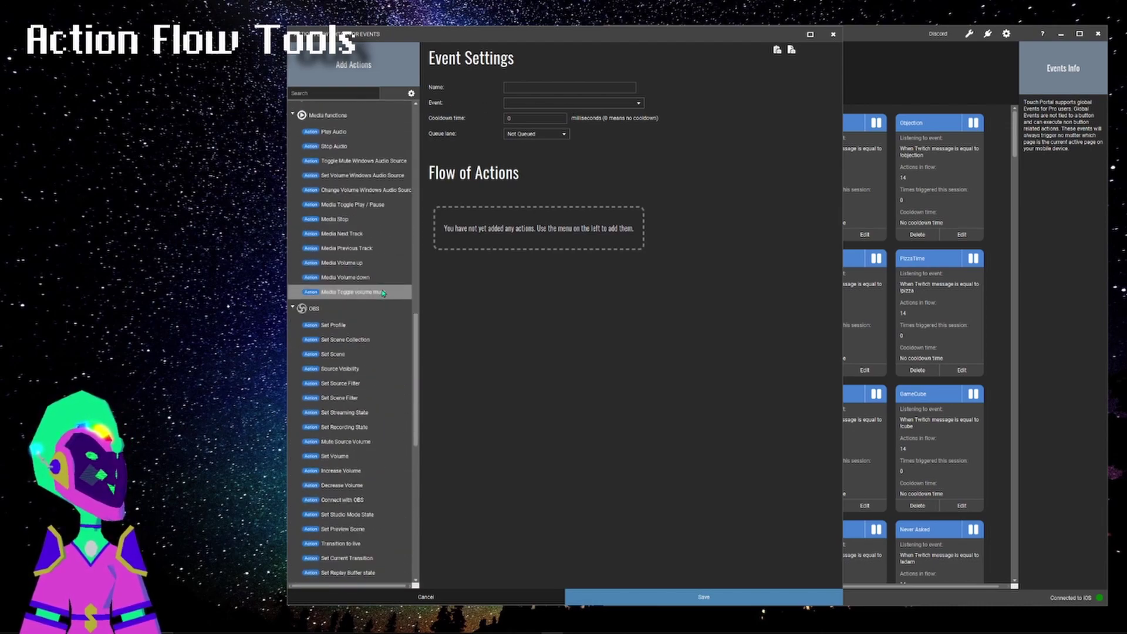
scroll(378, 358, down, 4)
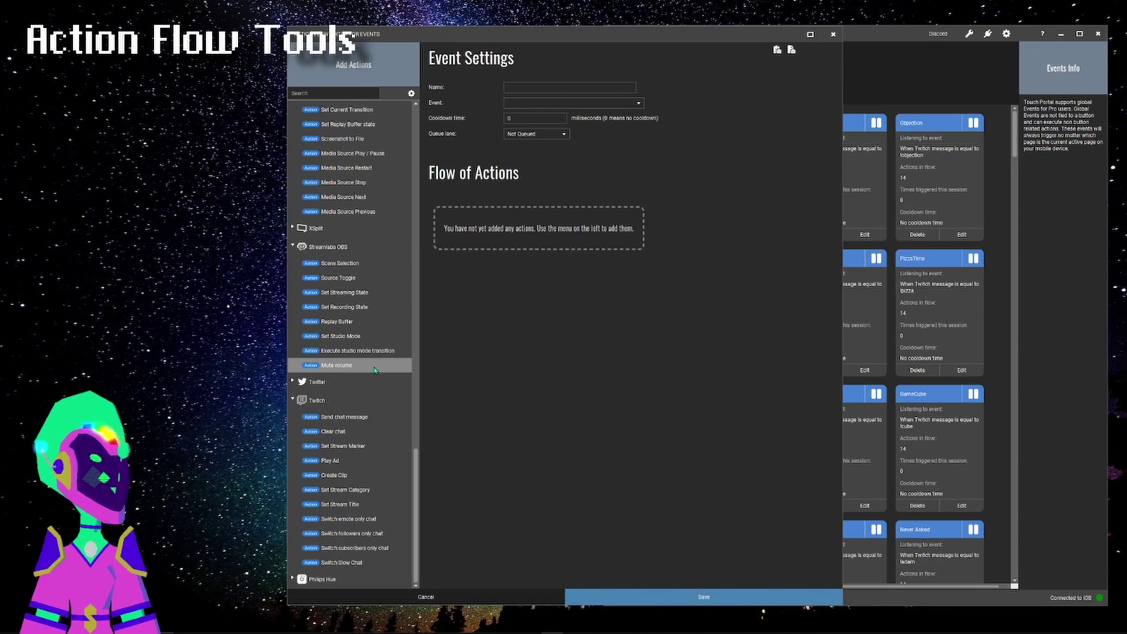
scroll(375, 368, up, 20)
click(520, 87)
text(Ted)
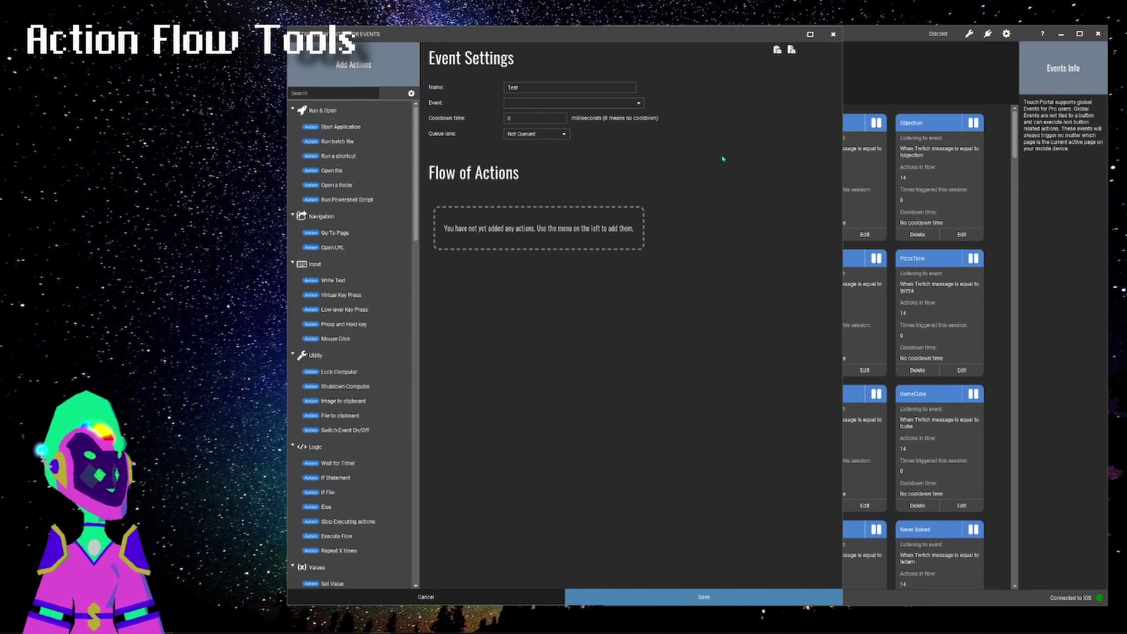
Set the Test event's cooldown time to 0 milliseconds and check the available queue lanes
click(508, 117)
text(0)
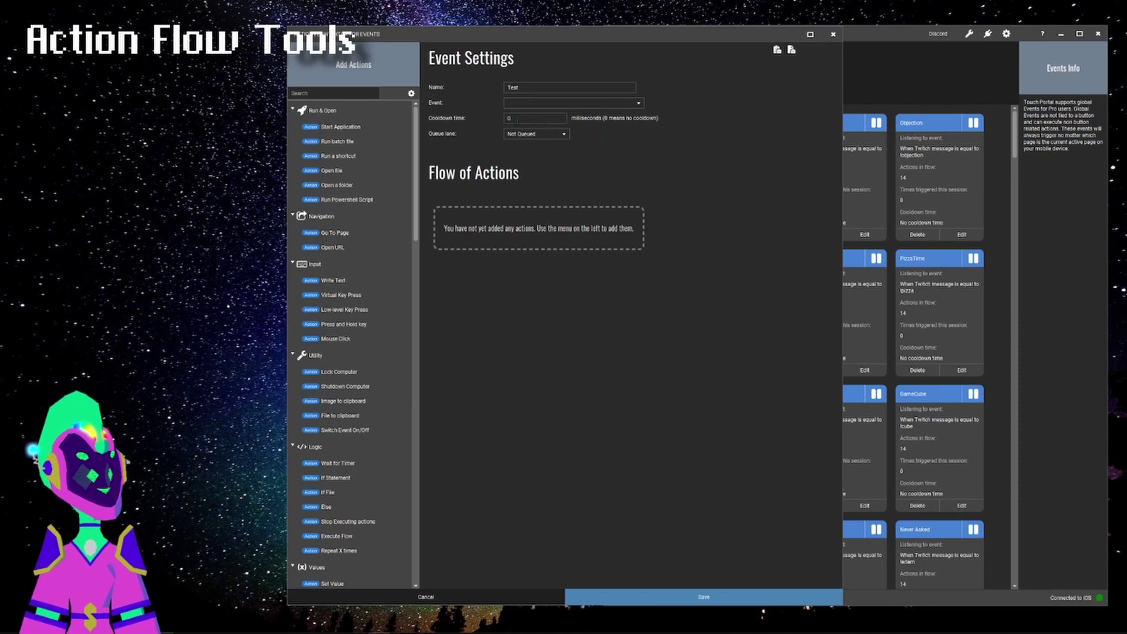
click(545, 135)
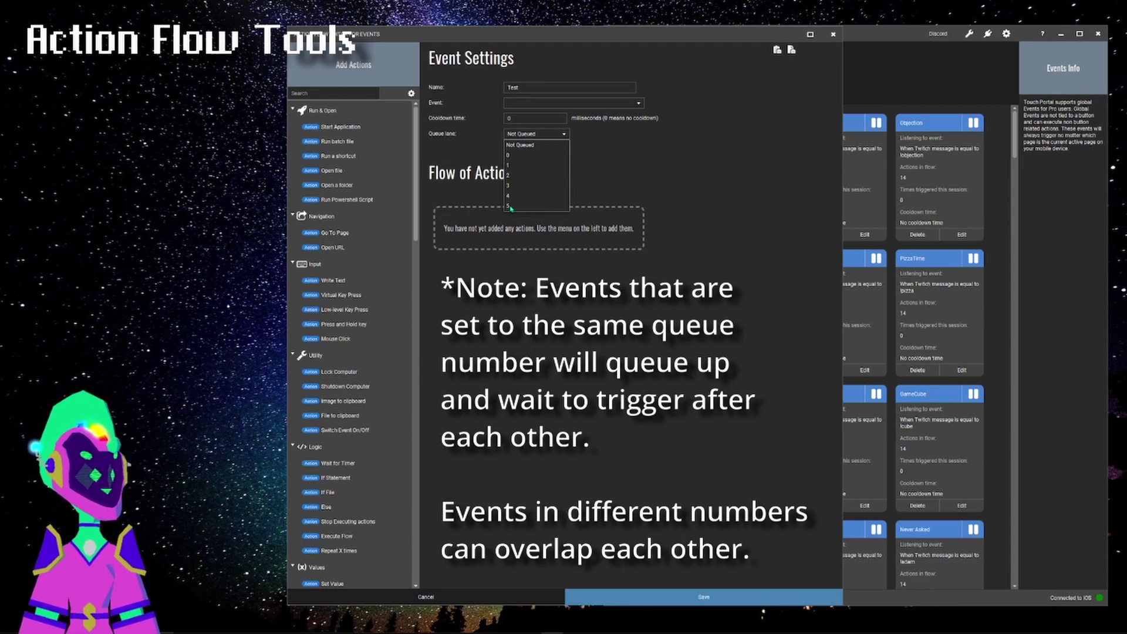
click(578, 140)
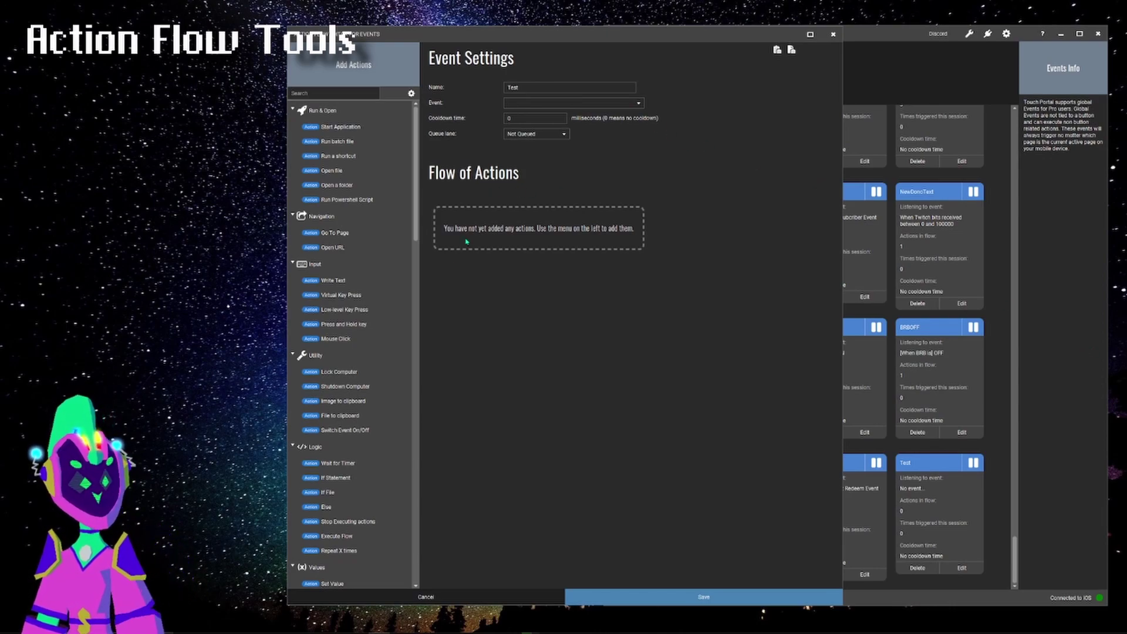
Try the Twitch triggers On New Subscriber, On Host, On Raid and On Channel Points Redeemed for the Test event
click(614, 105)
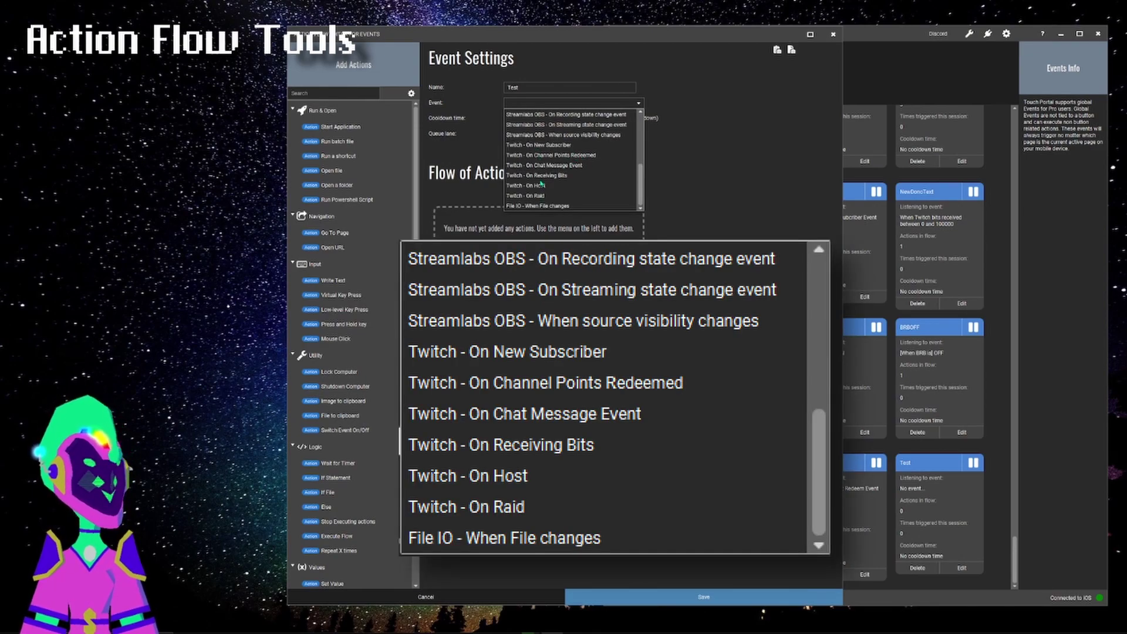
click(543, 146)
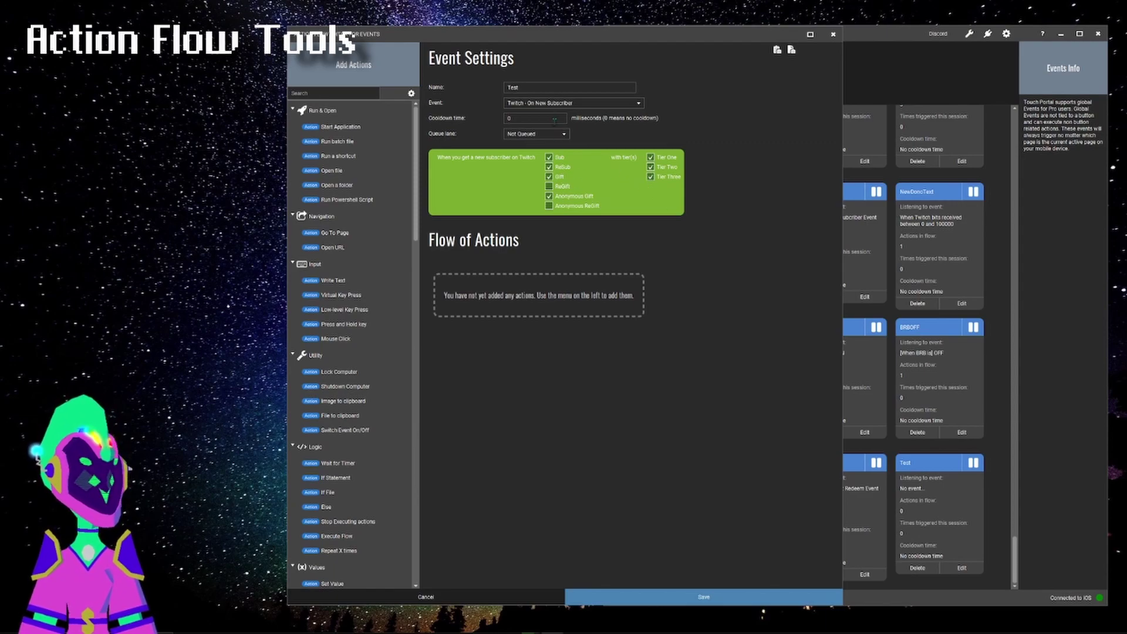
click(567, 103)
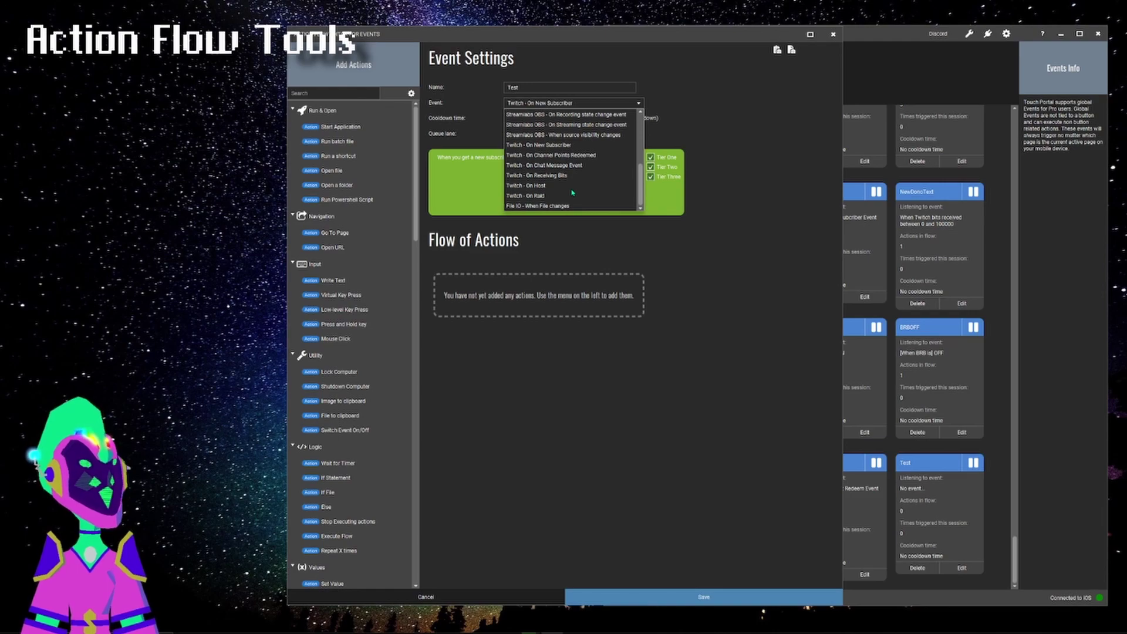
click(572, 186)
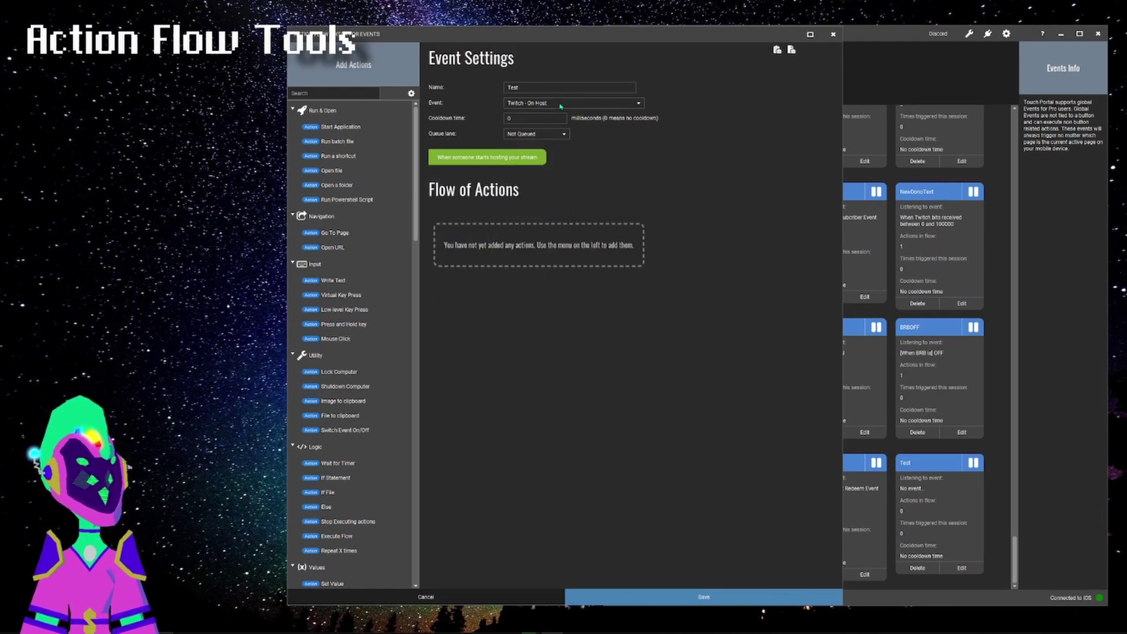
click(561, 105)
click(568, 198)
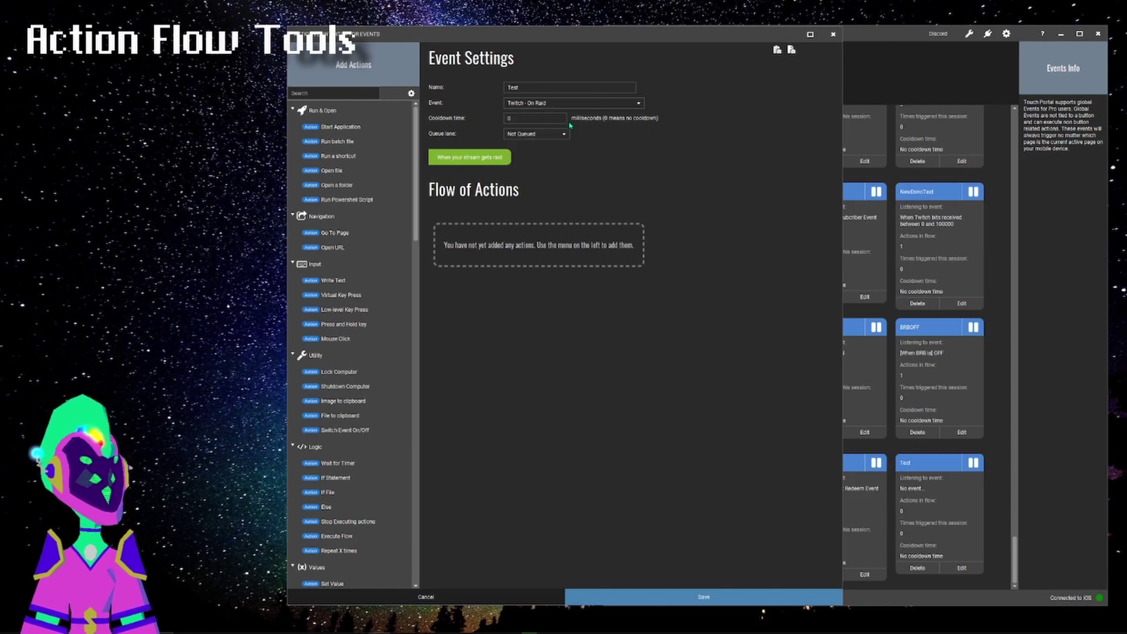
click(599, 109)
click(572, 156)
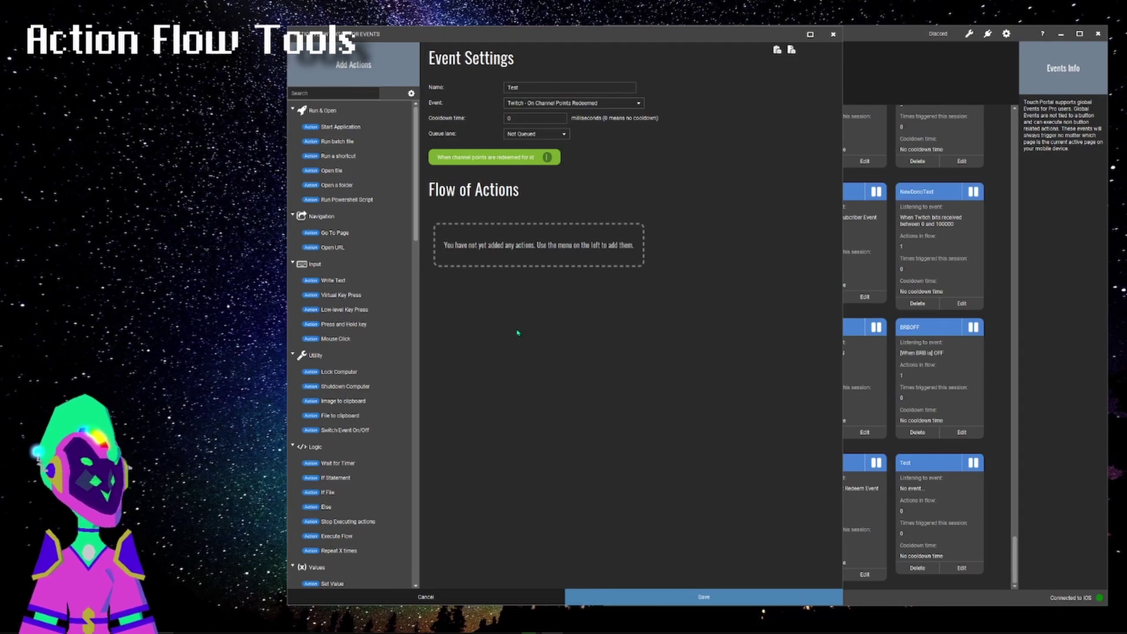
Set the trigger to Twitch - On Chat Message Event for a message that is equal to "!test"
click(630, 104)
click(590, 165)
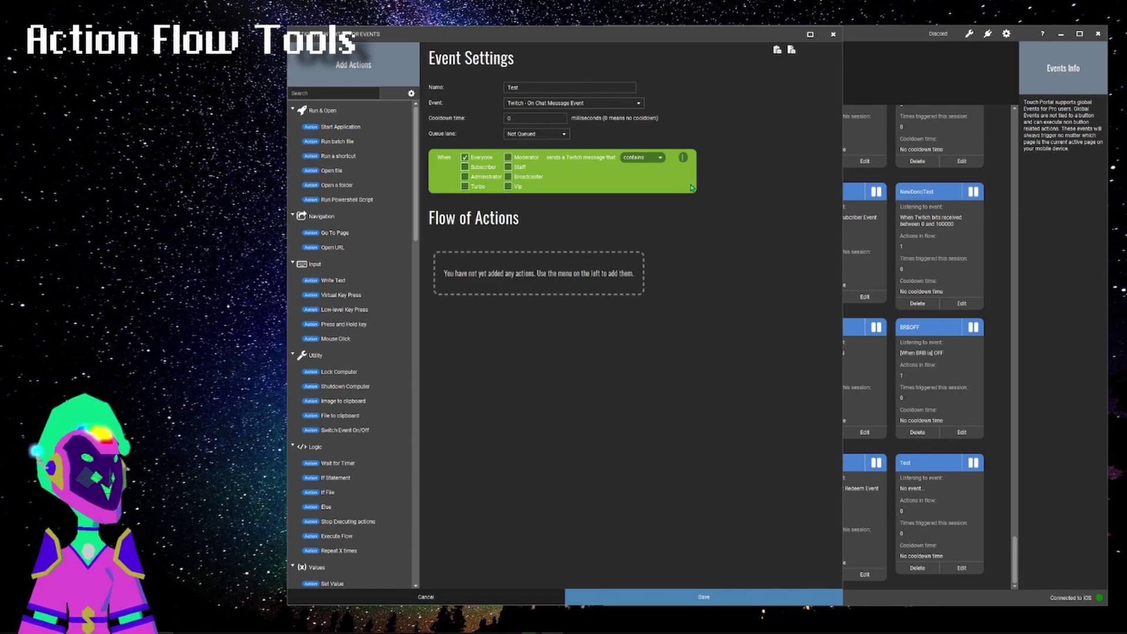
click(661, 158)
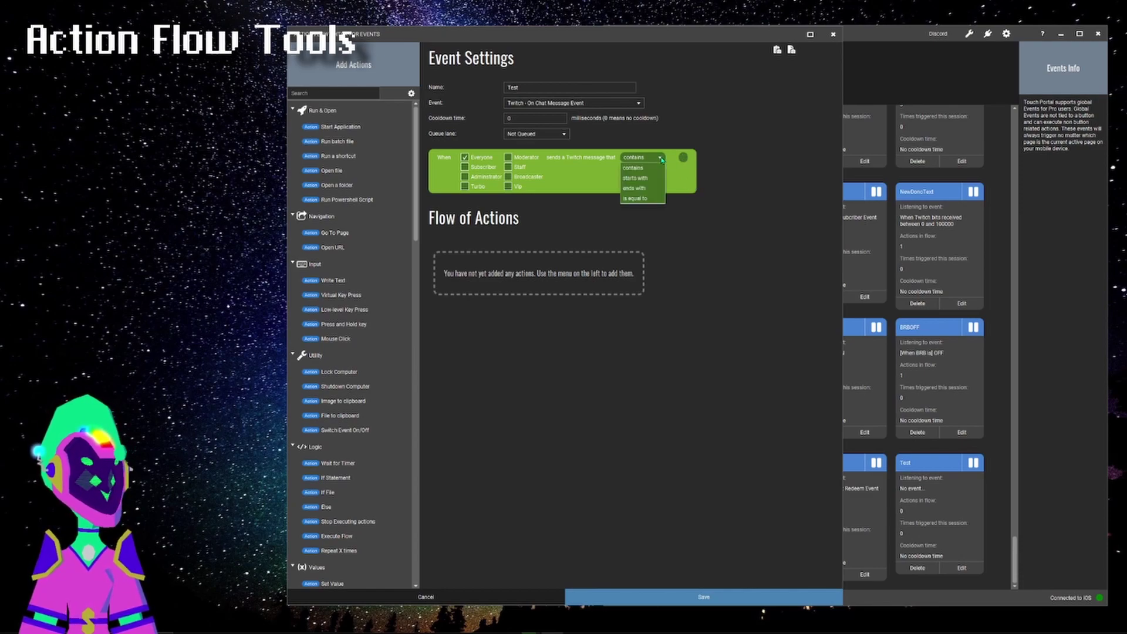
click(651, 198)
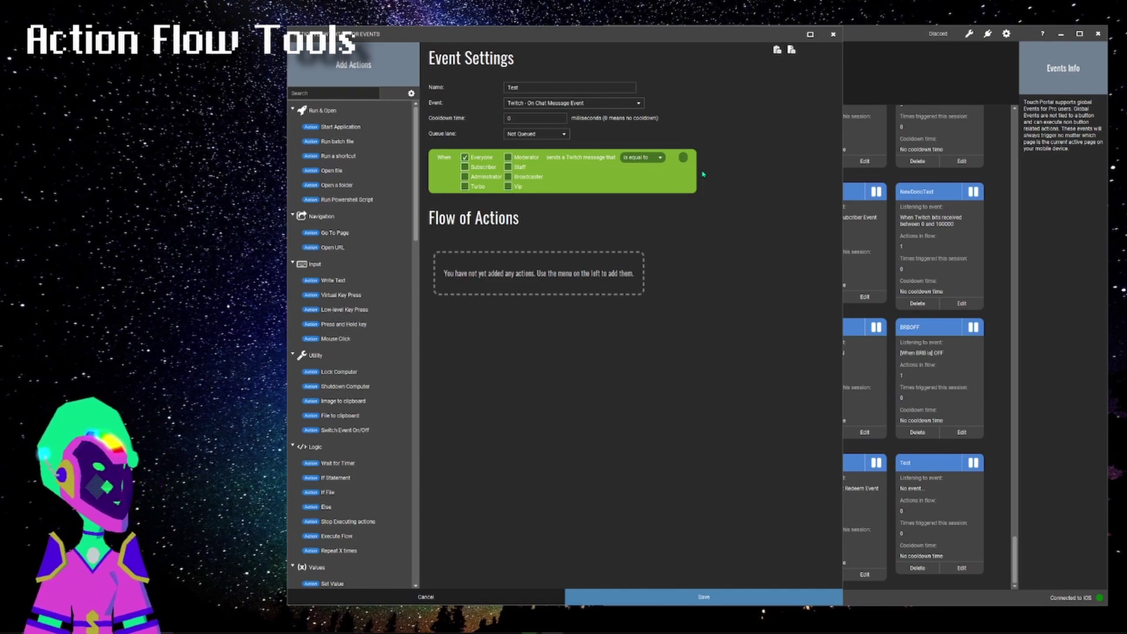
text(!)
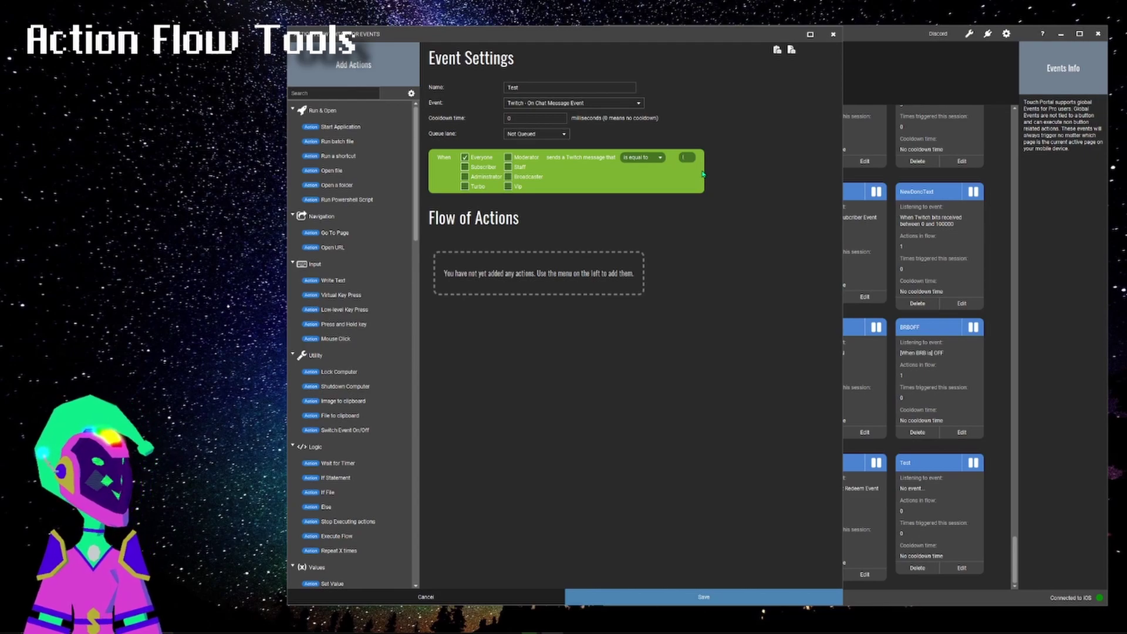
text(test)
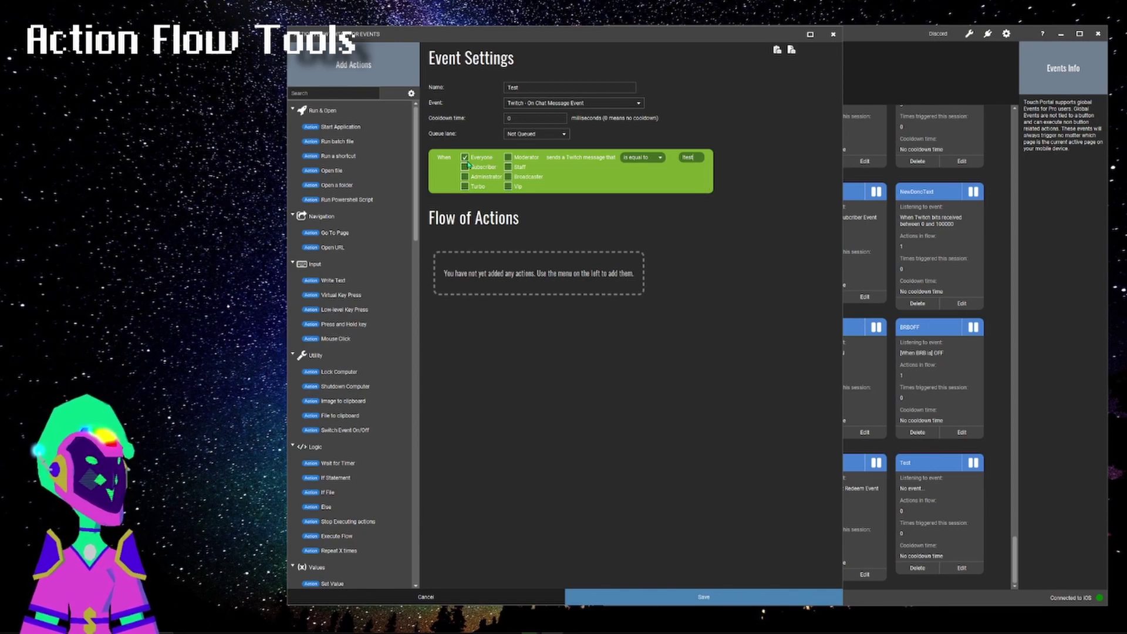
Try restricting the chat message trigger from Everyone to individual roles such as Subscriber, Moderator and Broadcaster
click(465, 159)
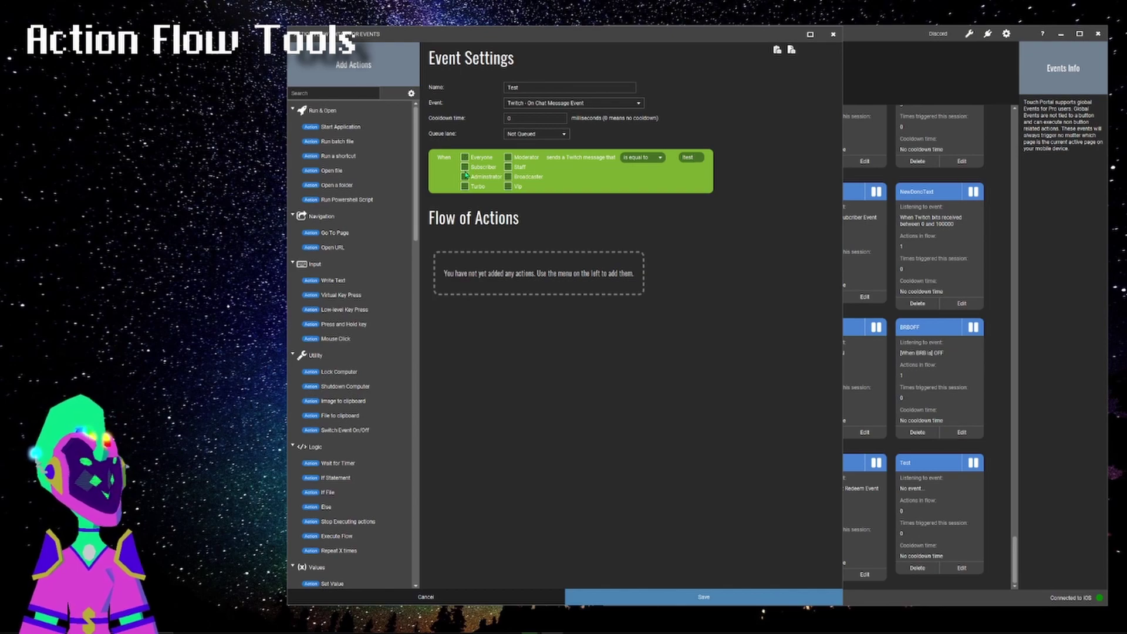
click(465, 167)
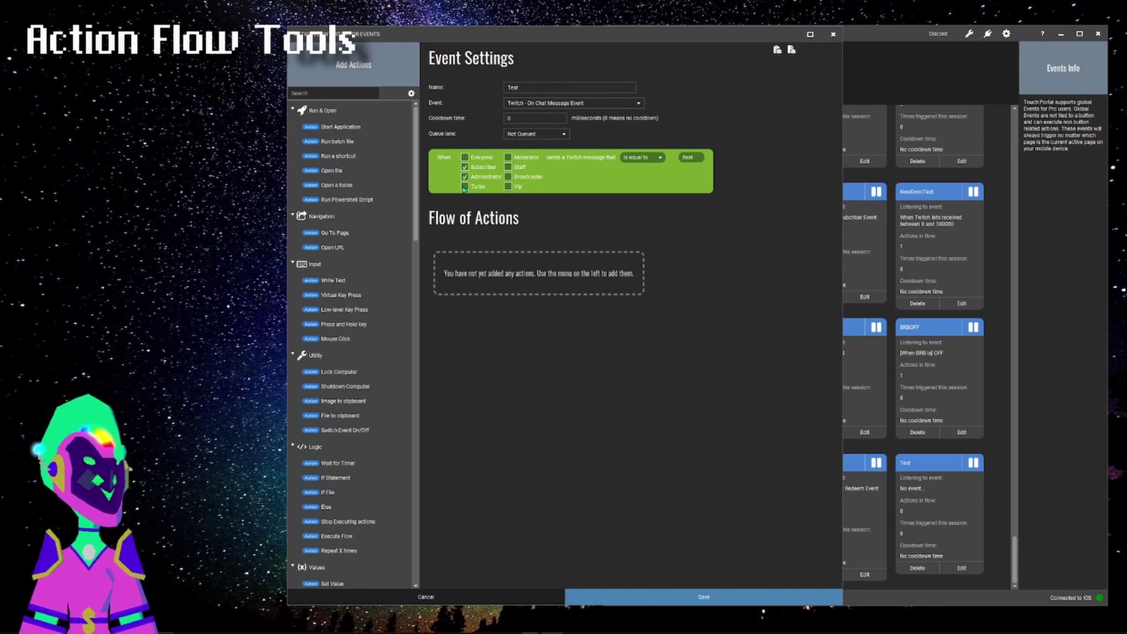
click(465, 168)
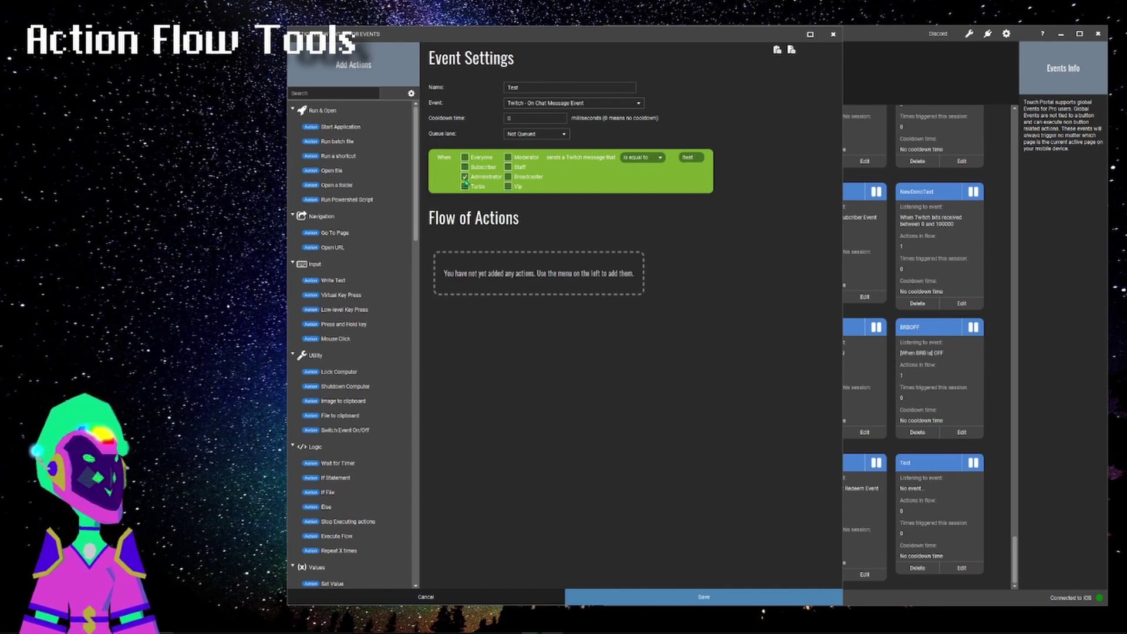
click(509, 158)
click(508, 158)
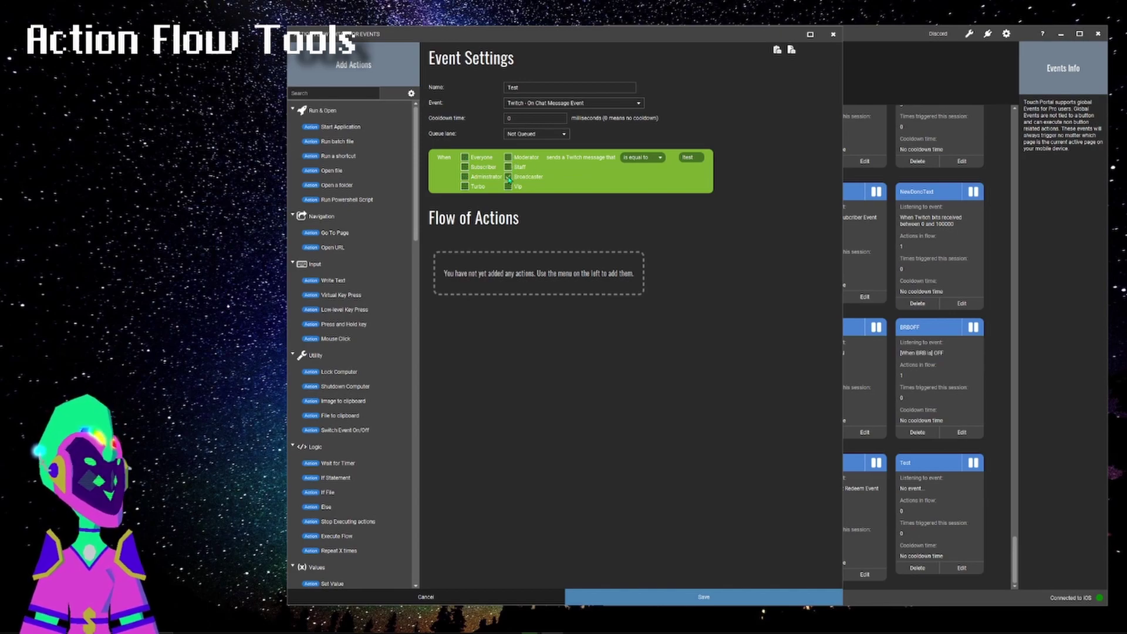
click(509, 176)
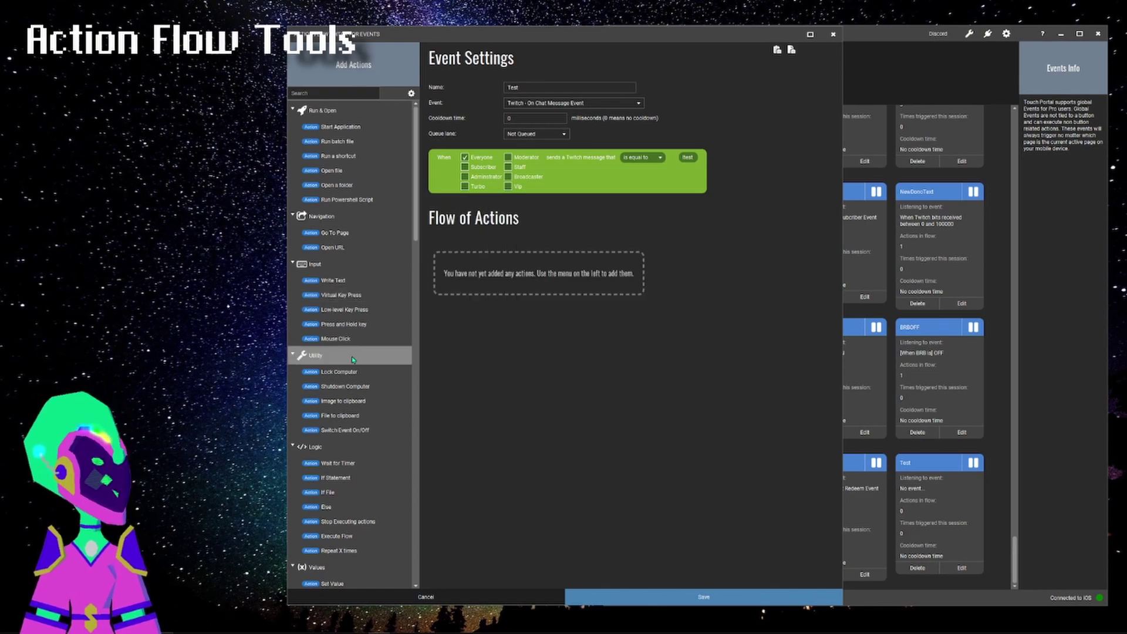
Examine the Utility, Logic and Values actions available for the Test event's flow
mouse_move(361, 380)
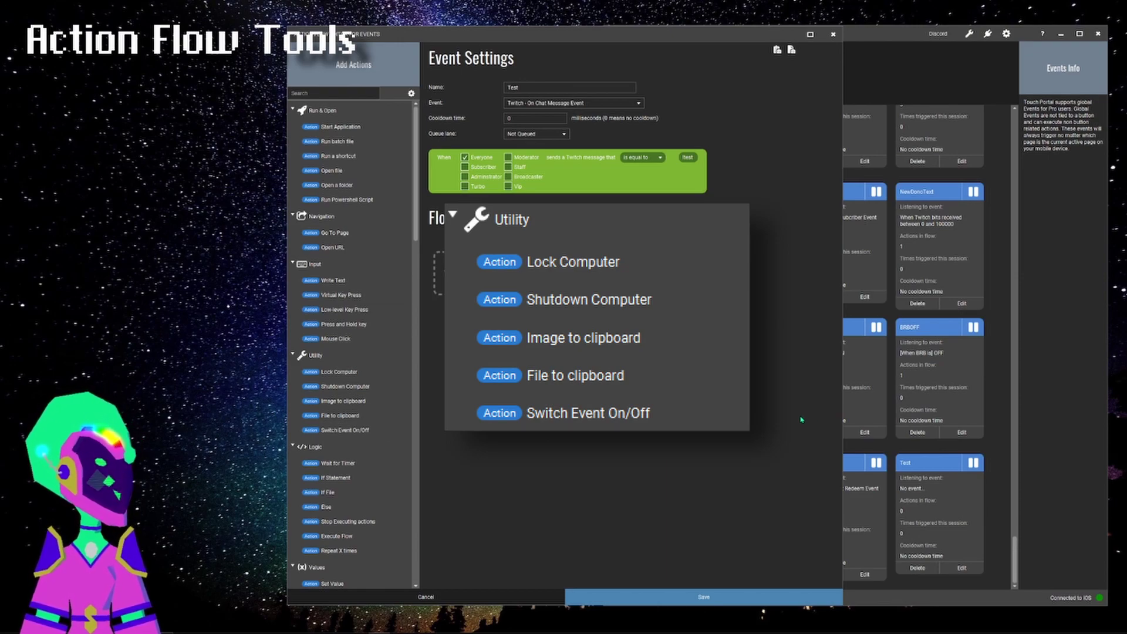
scroll(335, 331, down, 3)
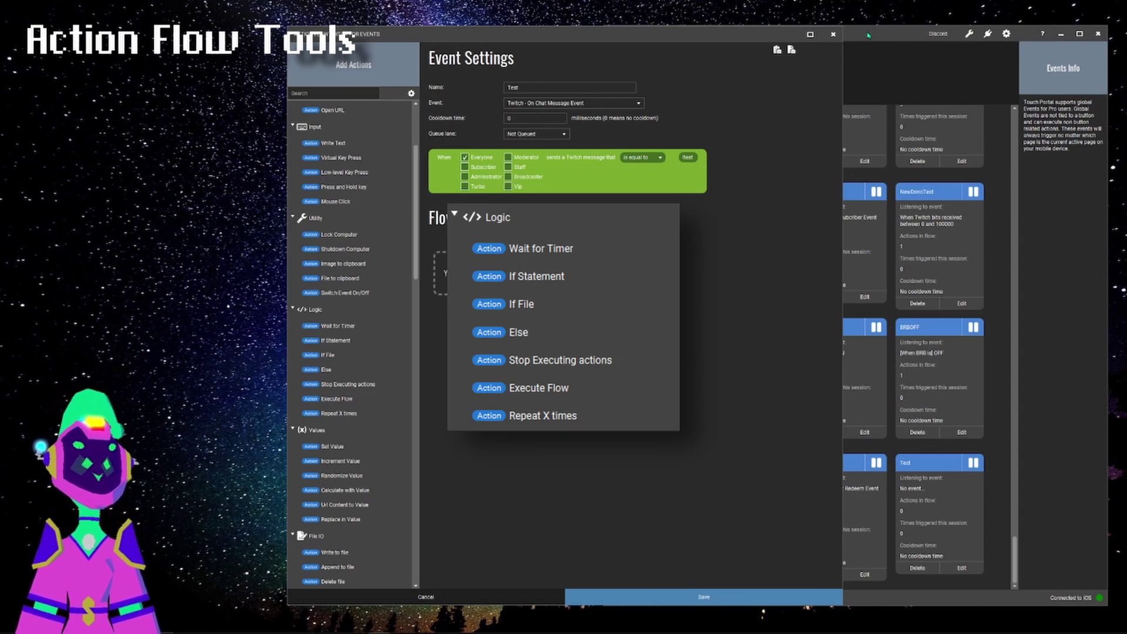
drag(765, 37, 767, 266)
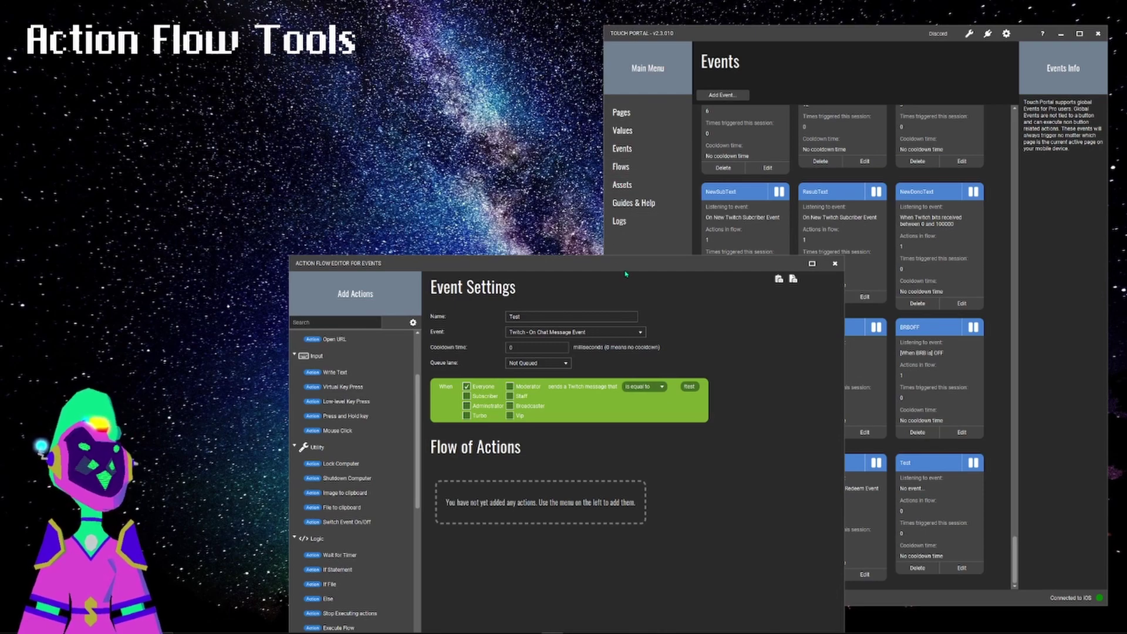
drag(628, 268, 650, 40)
scroll(376, 305, down, 3)
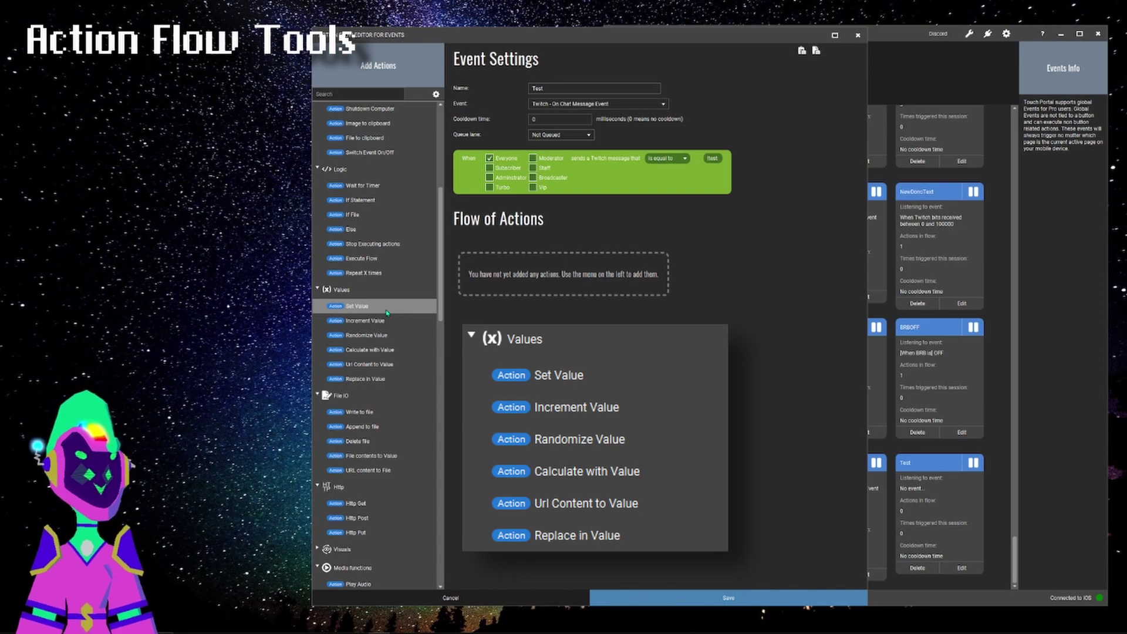
Try adding a Set Value action to the Test event's flow and browse the dynamic text variables offered for its value
click(384, 311)
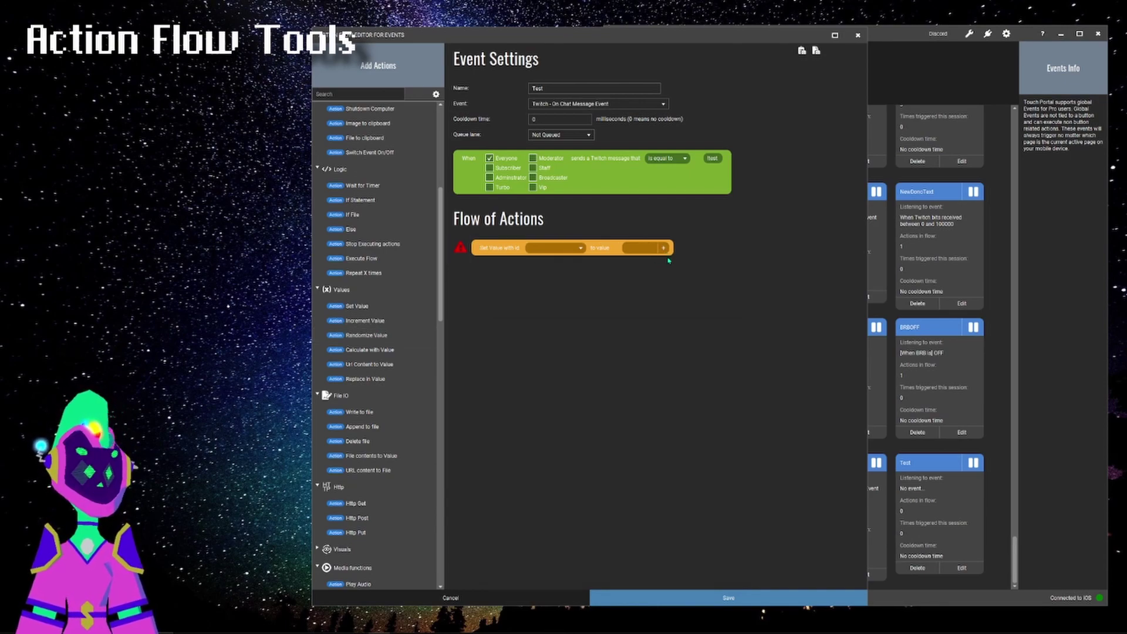
click(664, 249)
mouse_move(691, 275)
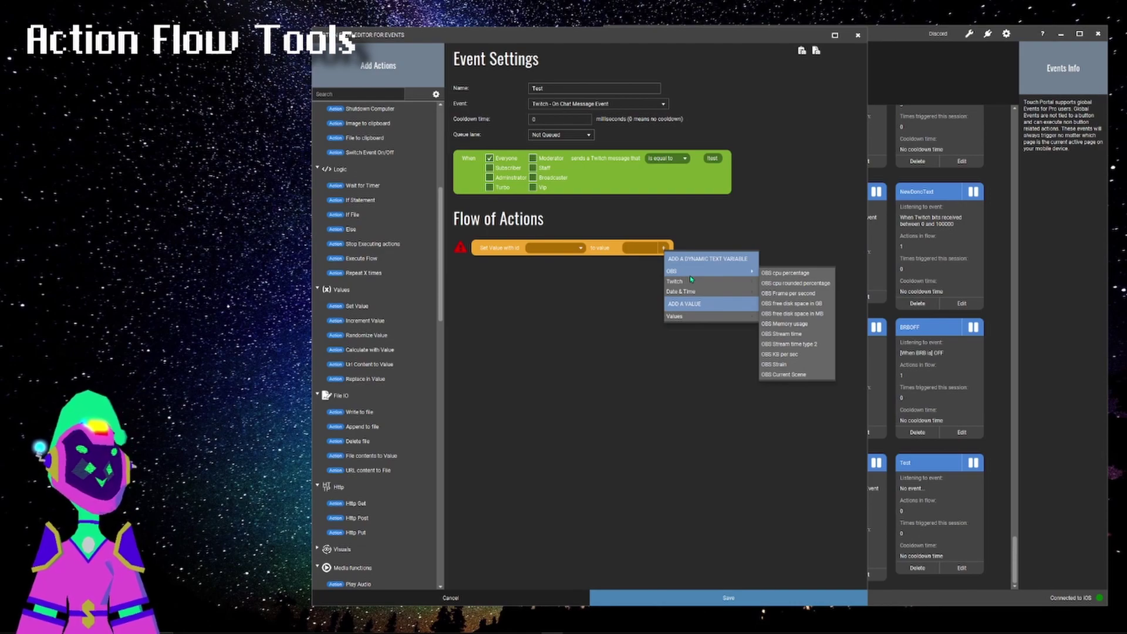
mouse_move(739, 282)
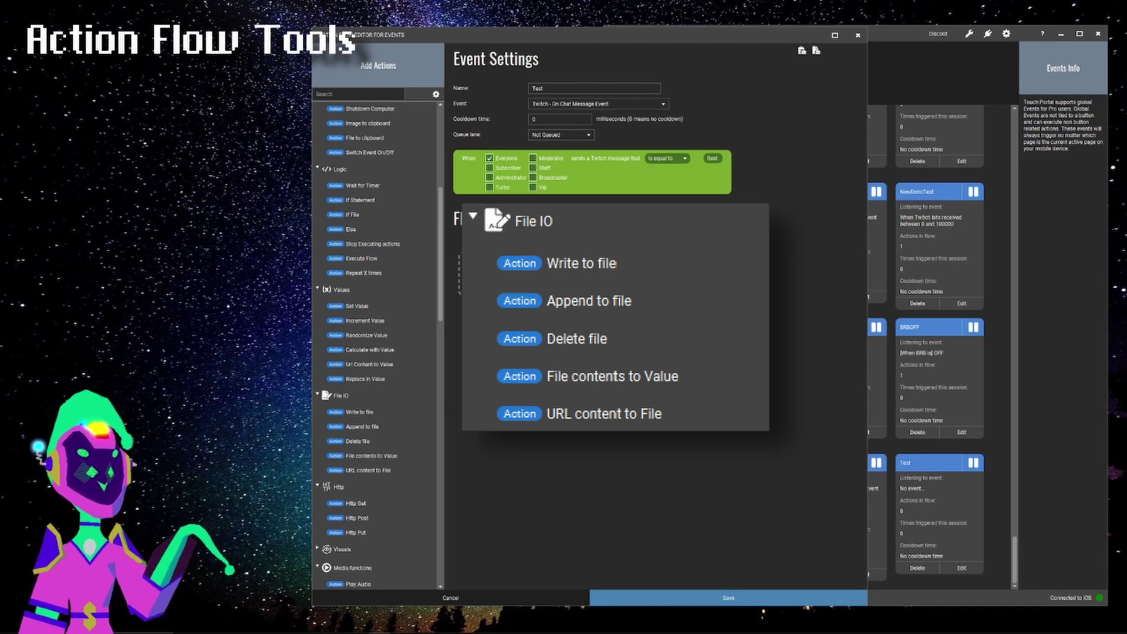
Examine the remaining File IO, Media functions, OBS, Streamlabs OBS, Twitter and Twitch actions available for the event's flow
scroll(398, 363, down, 5)
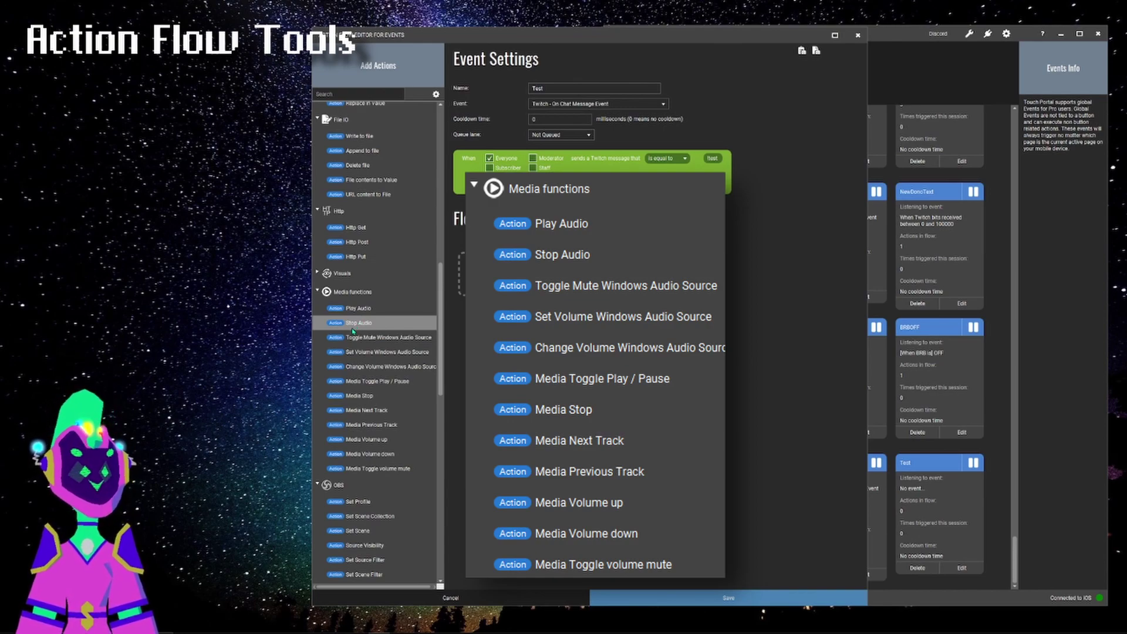
scroll(376, 293, down, 5)
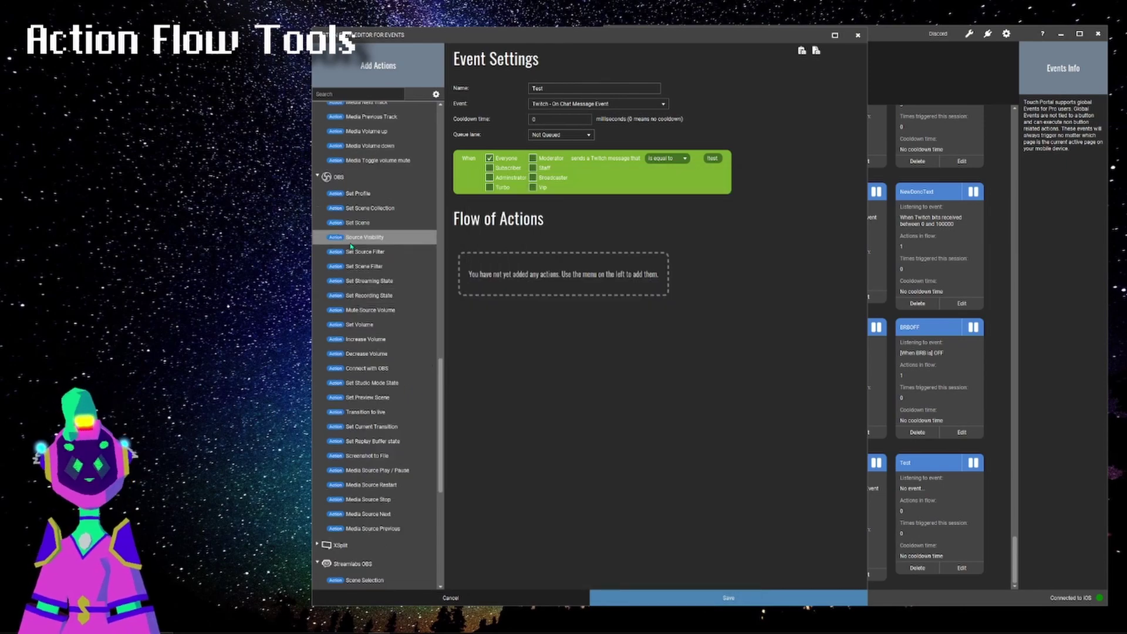
mouse_move(365, 224)
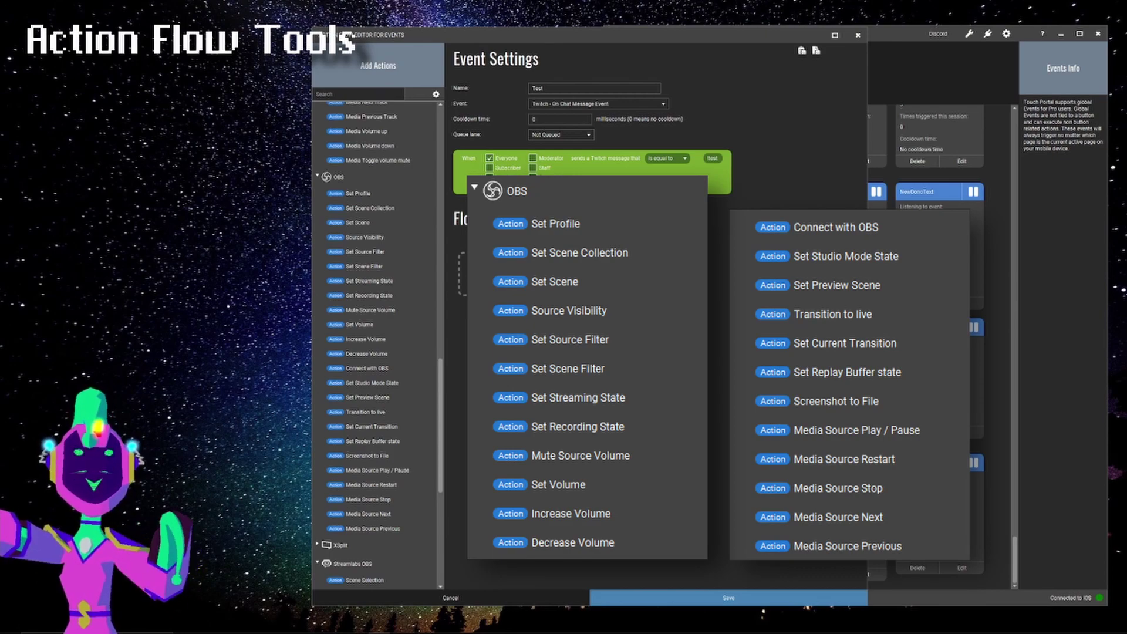
scroll(381, 400, down, 4)
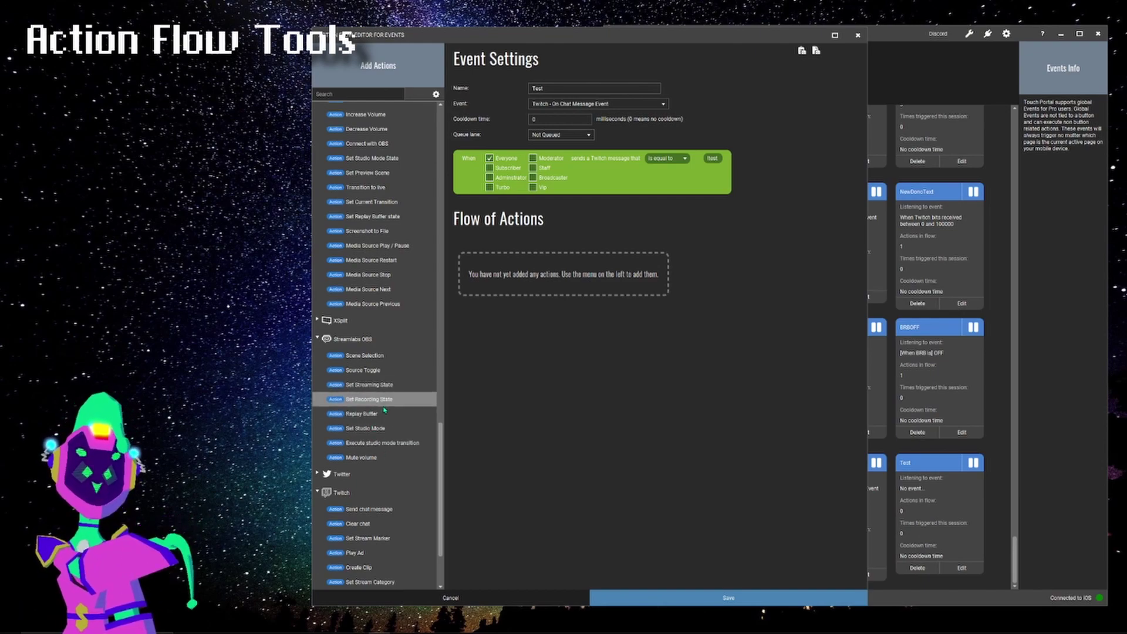
scroll(385, 411, down, 3)
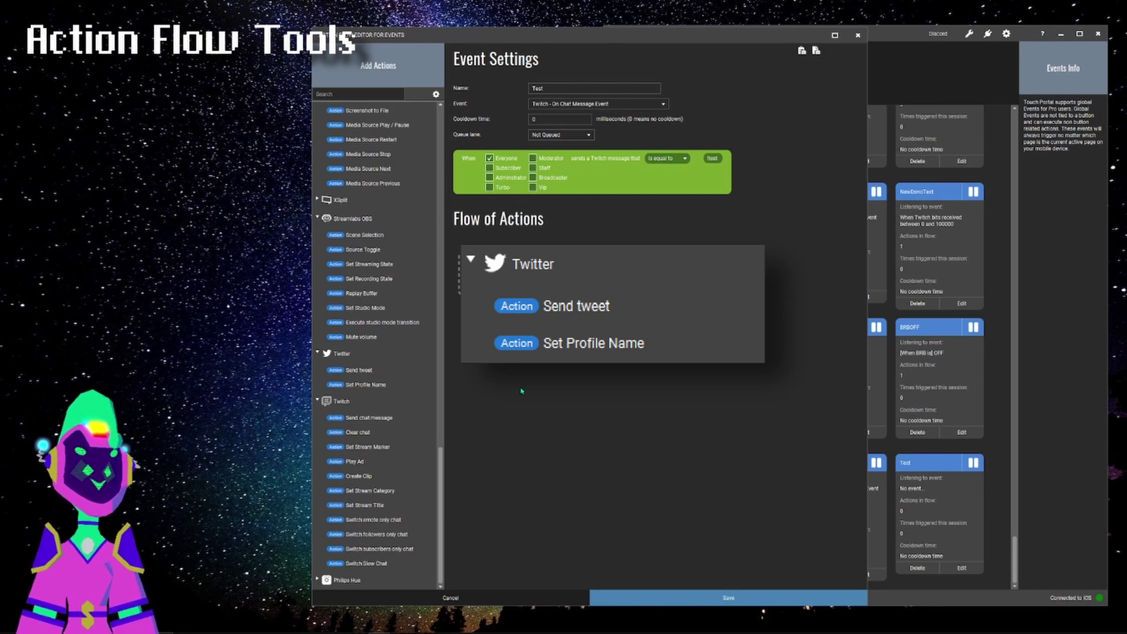
drag(521, 392, 517, 399)
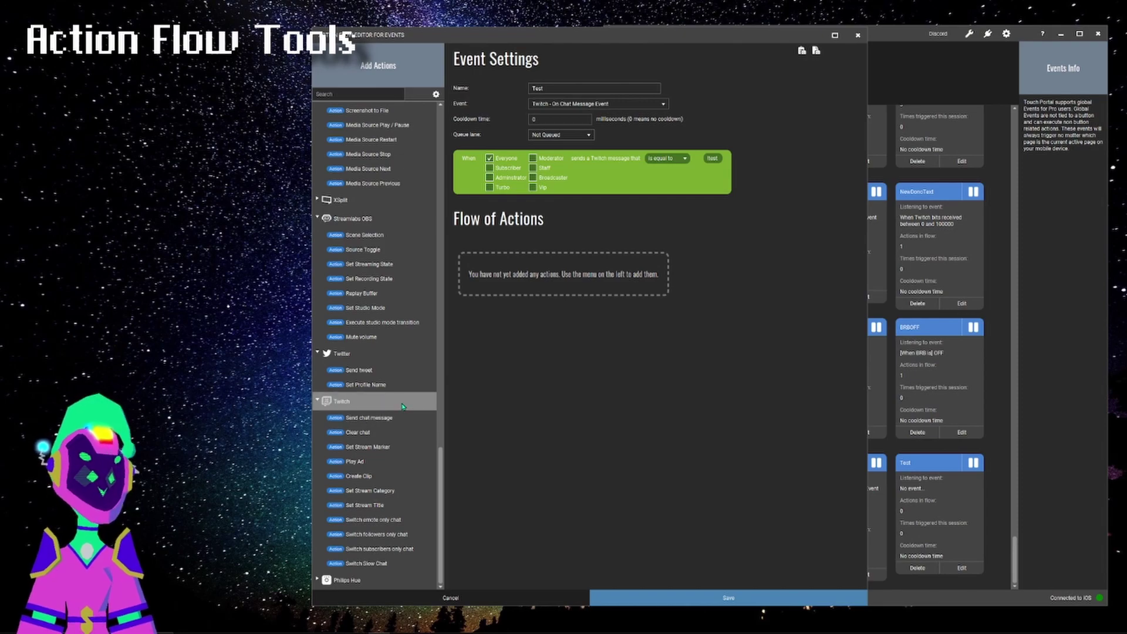
drag(403, 405, 403, 406)
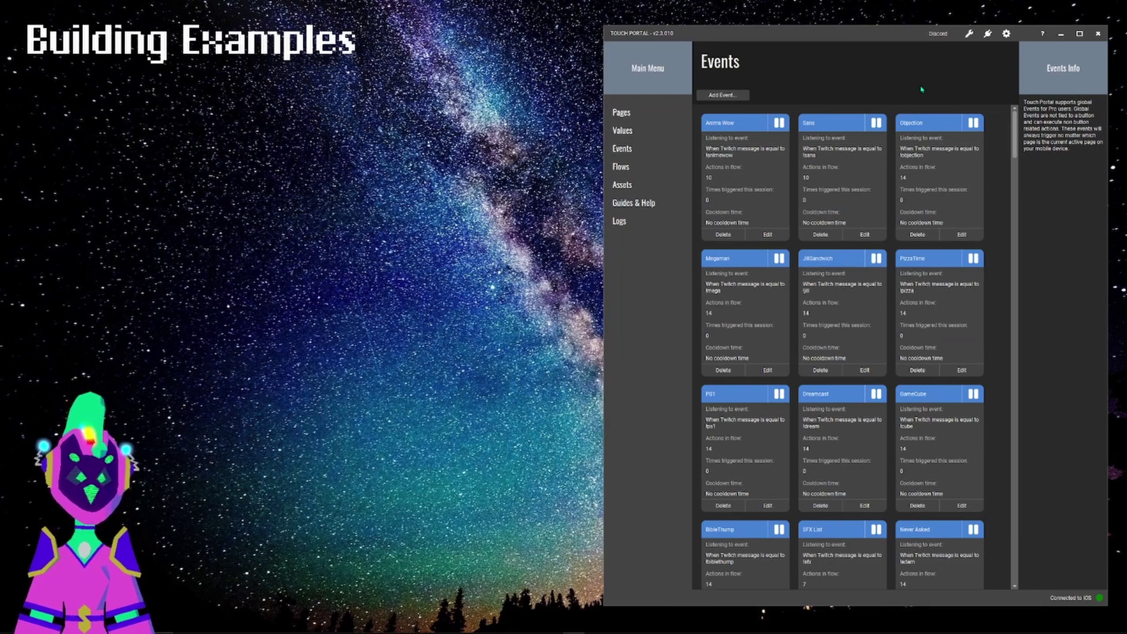
Add a value with the id SFX_PLAY, the name SFX PLAY and the default value OFF
click(728, 95)
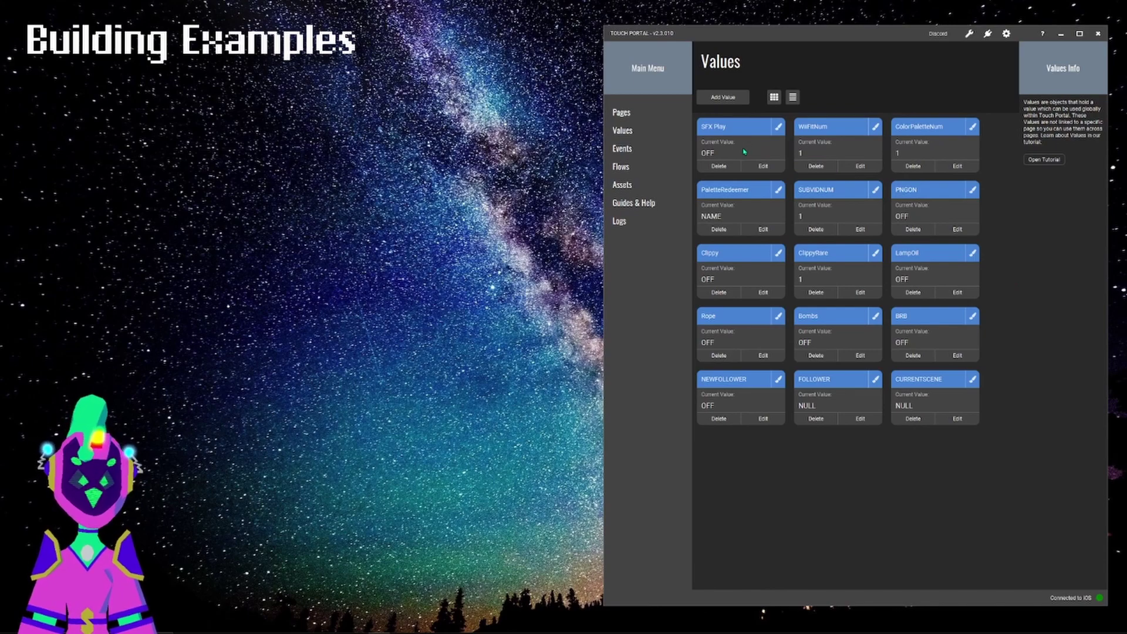
click(723, 100)
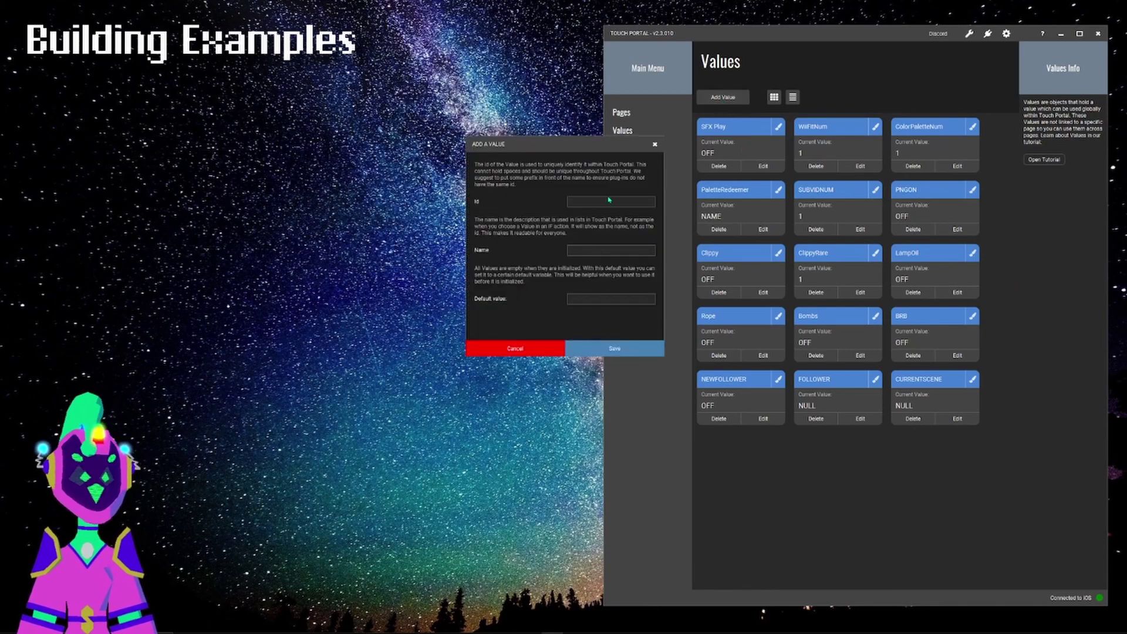
text(SFX_PLAYSFX PLAY)
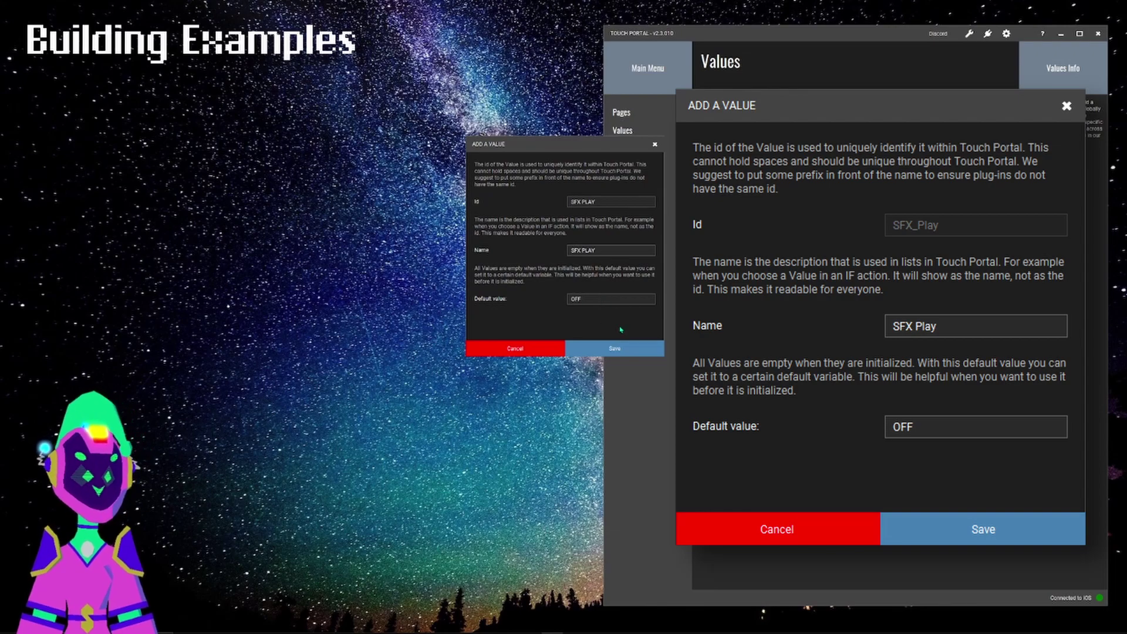
click(610, 344)
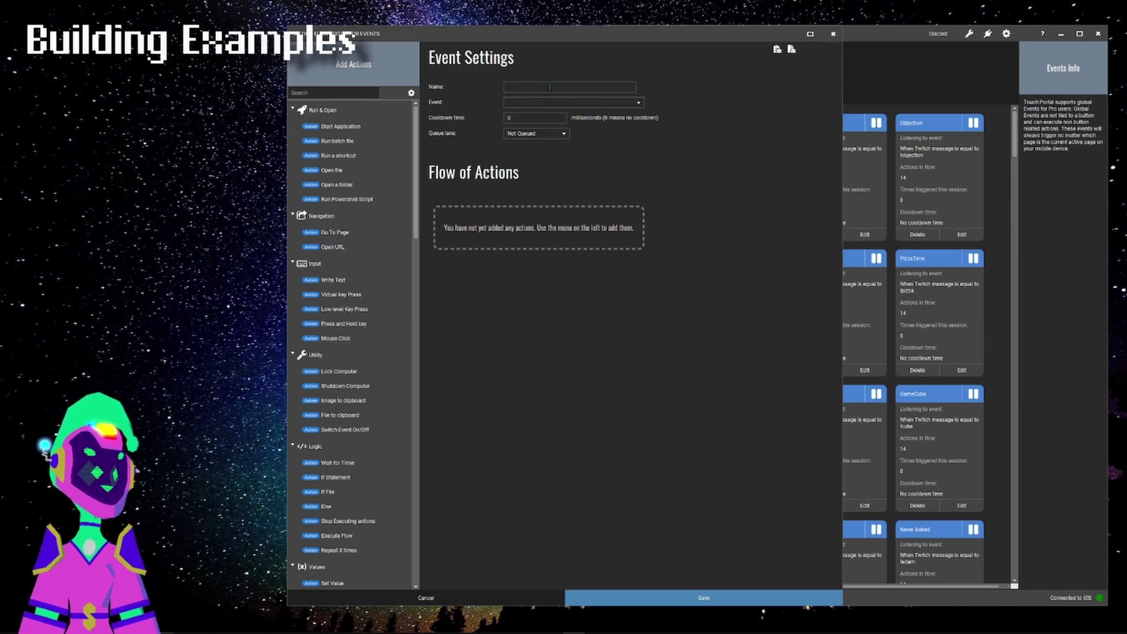
Name the new event "Pizza Time" and set its trigger to Twitch - On Chat Message Event
click(549, 87)
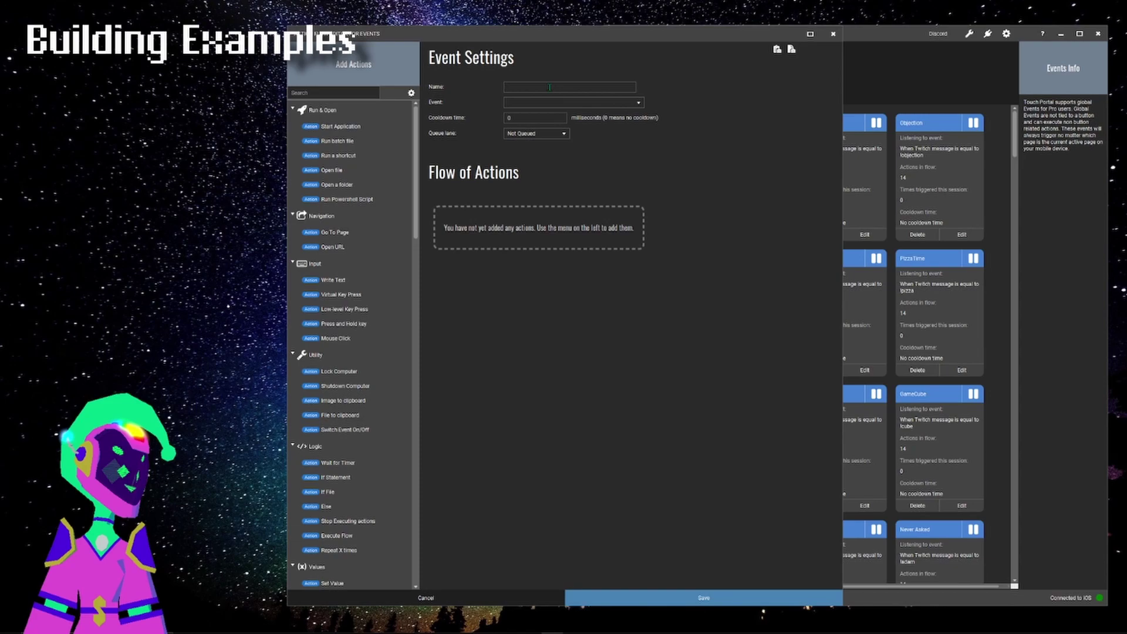
text(Pizza Time)
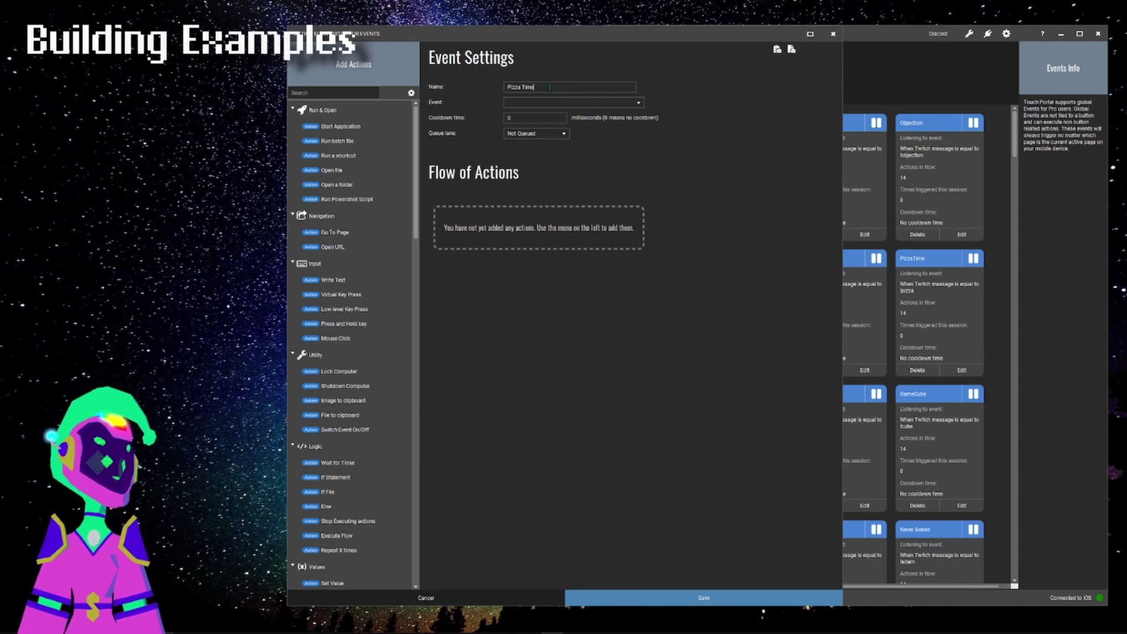
click(639, 103)
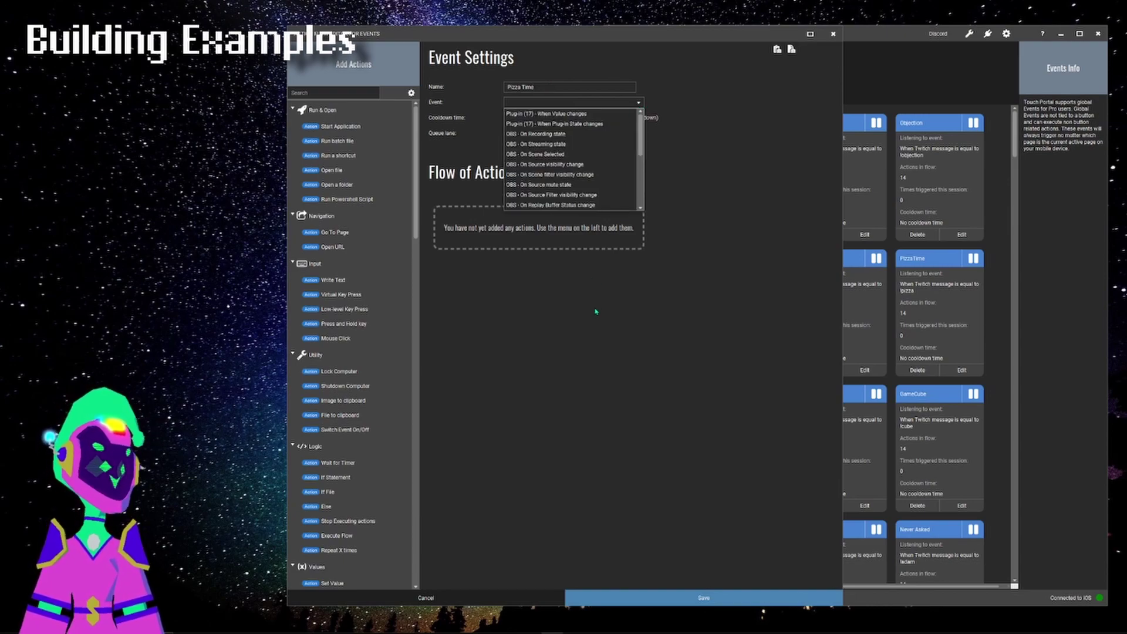
scroll(588, 144, down, 5)
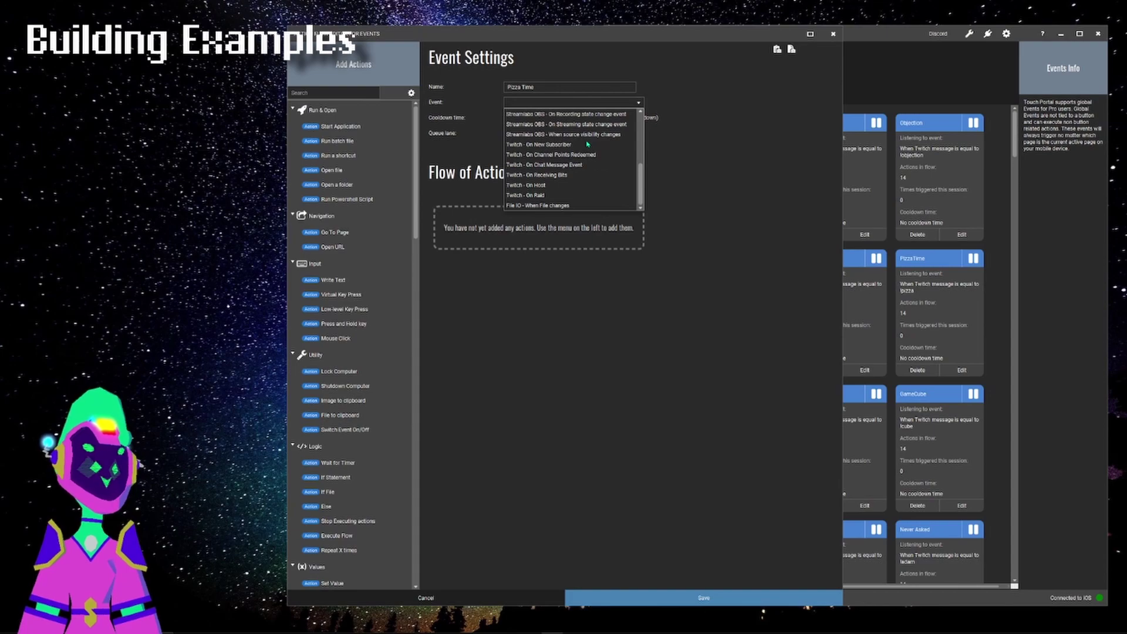
click(565, 167)
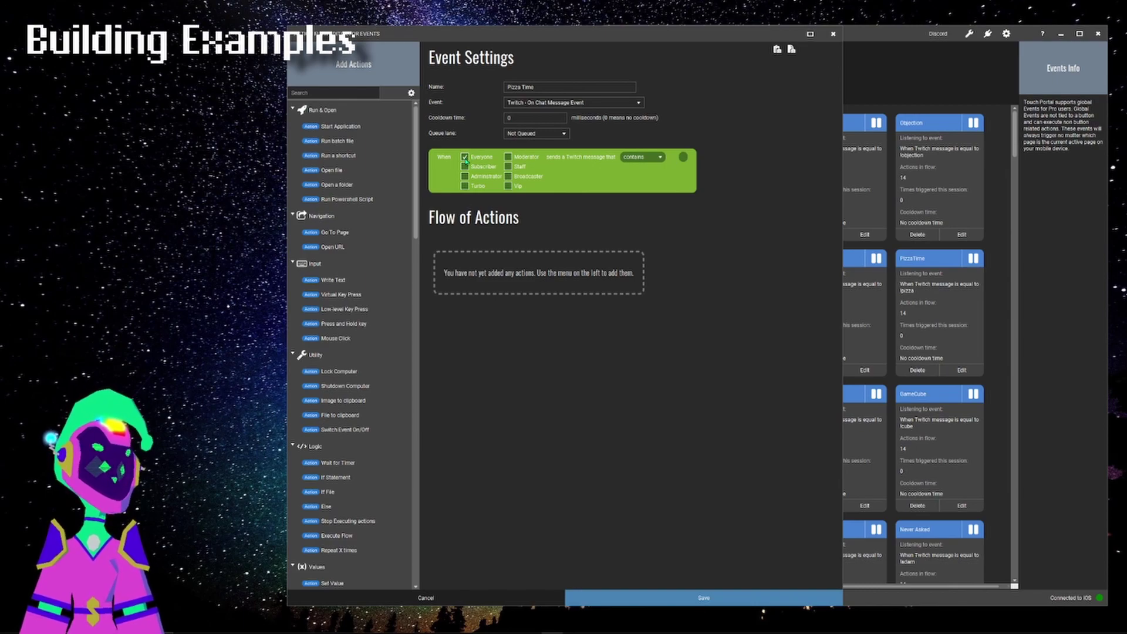
Set the Pizza Time trigger's message condition to is equal to "!pizza"
click(658, 161)
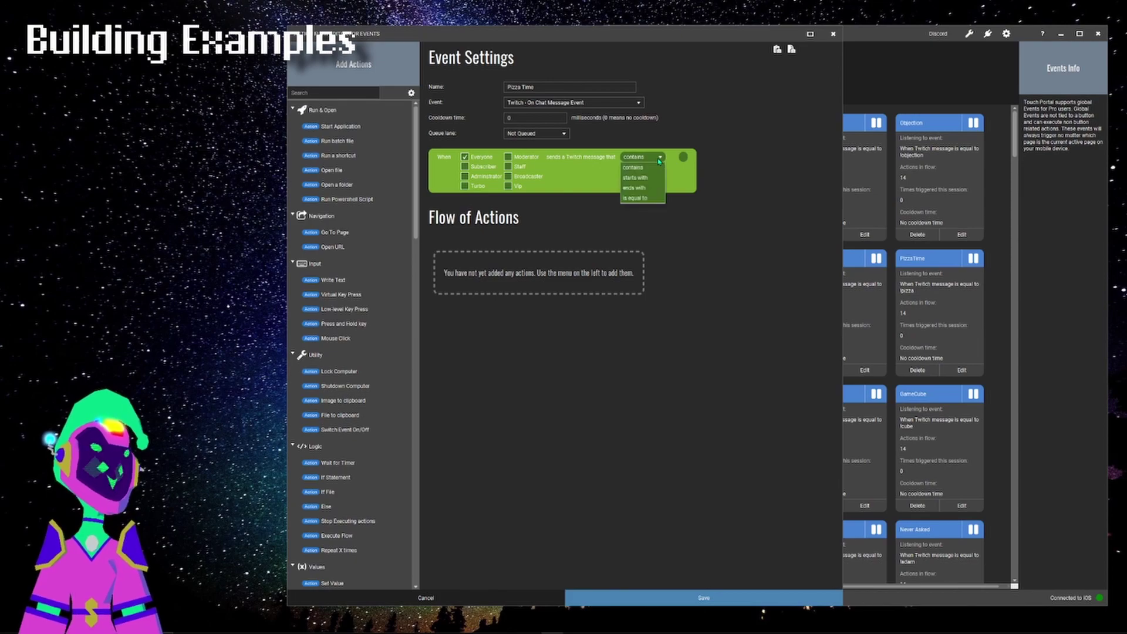
click(635, 198)
click(646, 157)
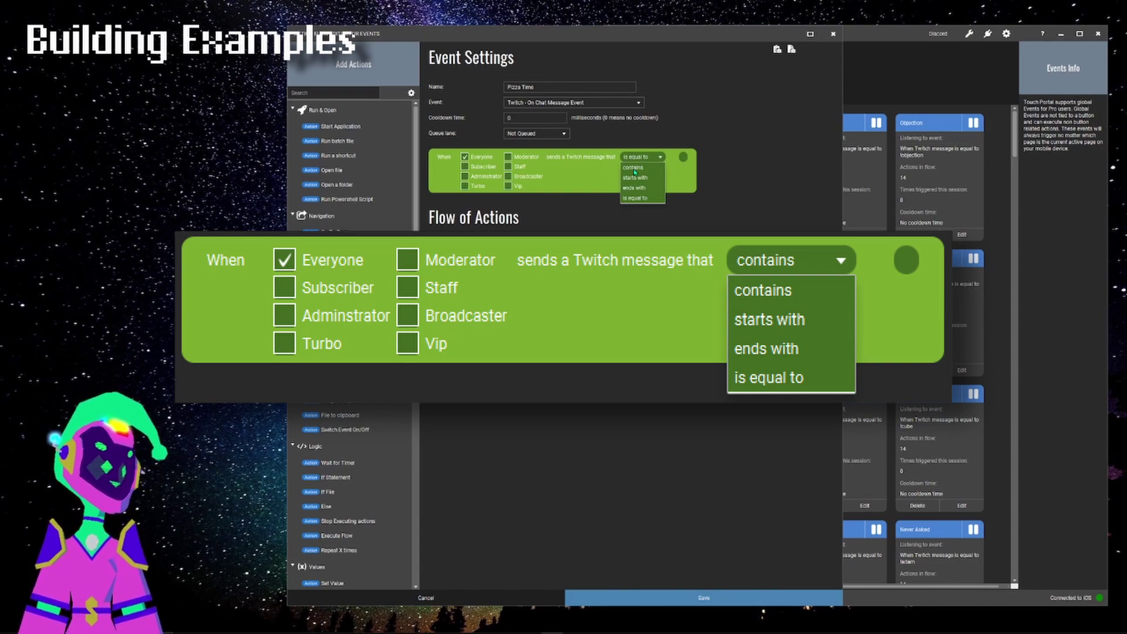
click(651, 198)
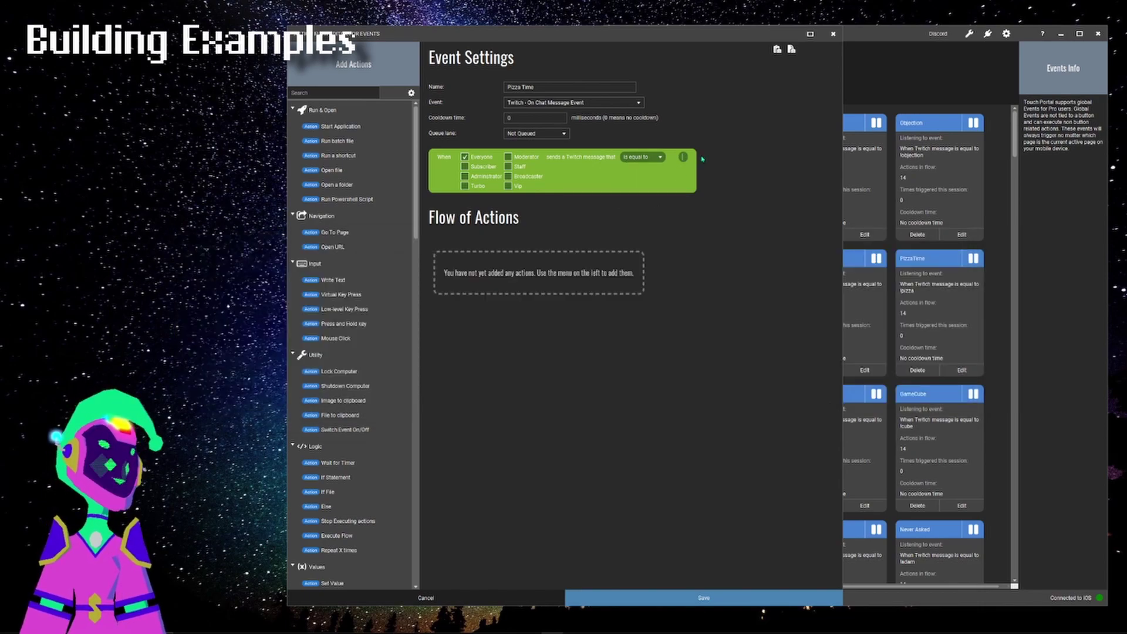
text(pizza)
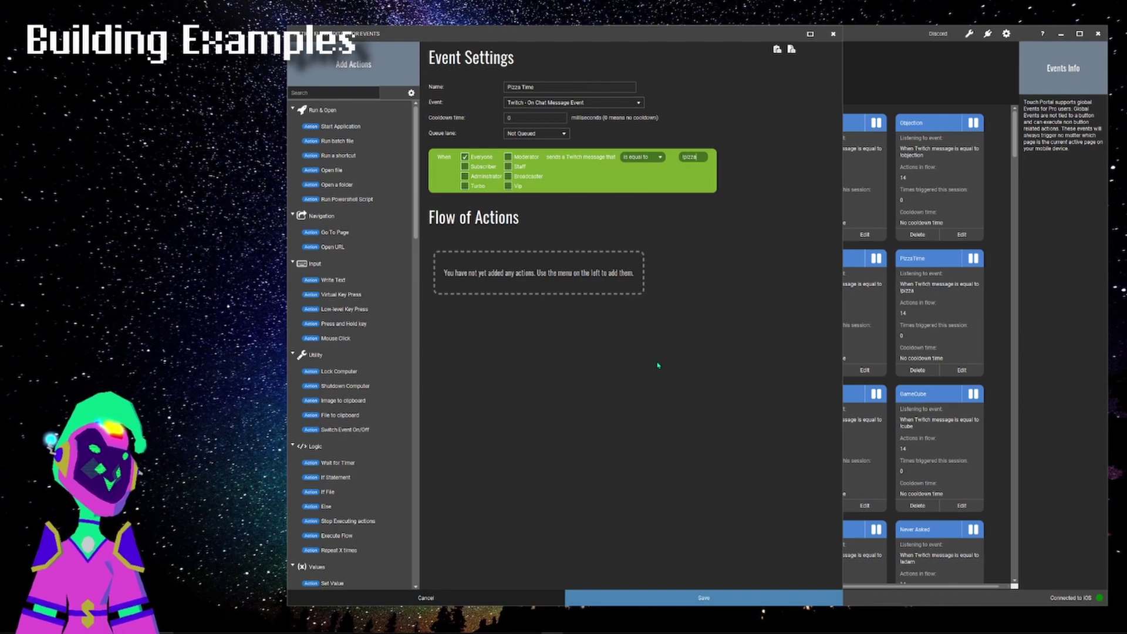
Add an If Statement to the flow of actions that checks whether SFX Play is OFF
scroll(346, 345, down, 3)
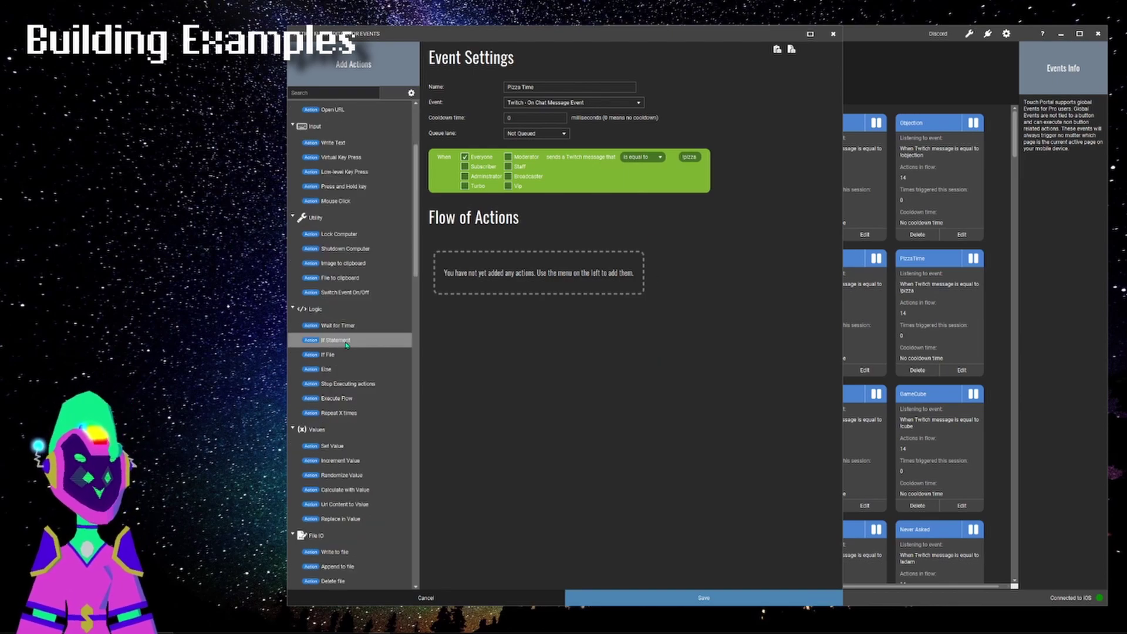
click(347, 342)
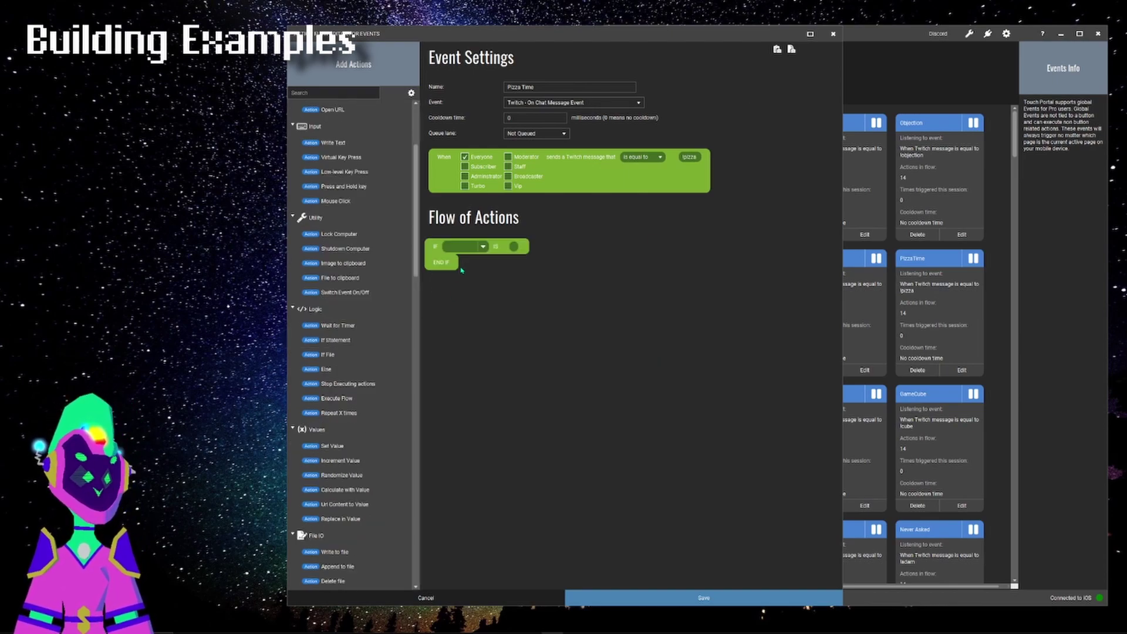
click(472, 246)
mouse_move(492, 321)
click(526, 443)
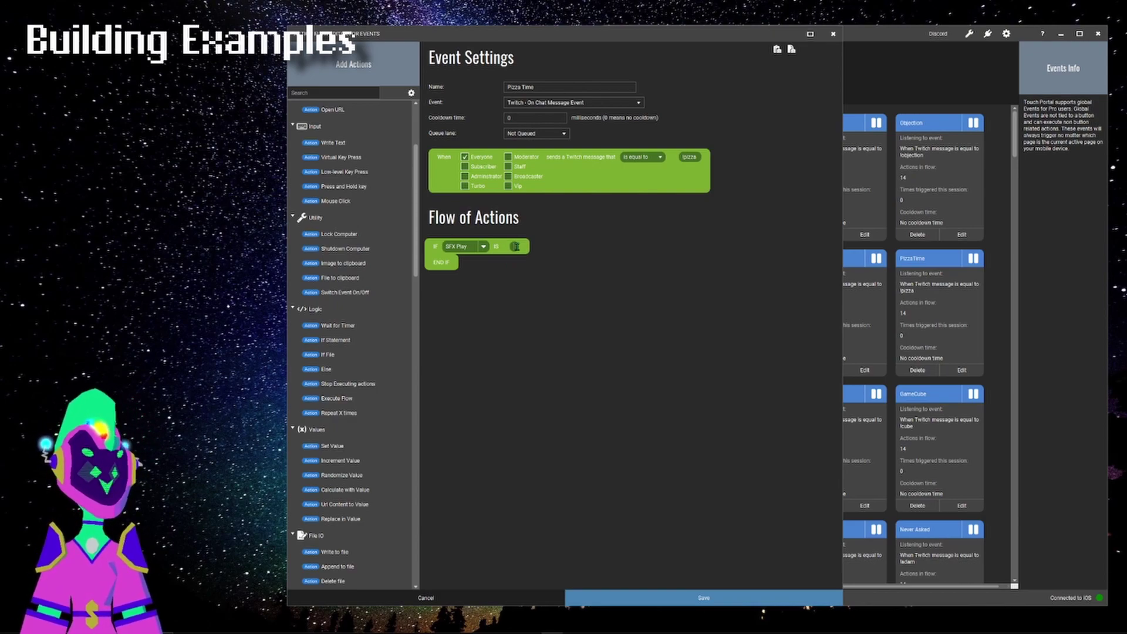
click(515, 246)
text(OFF)
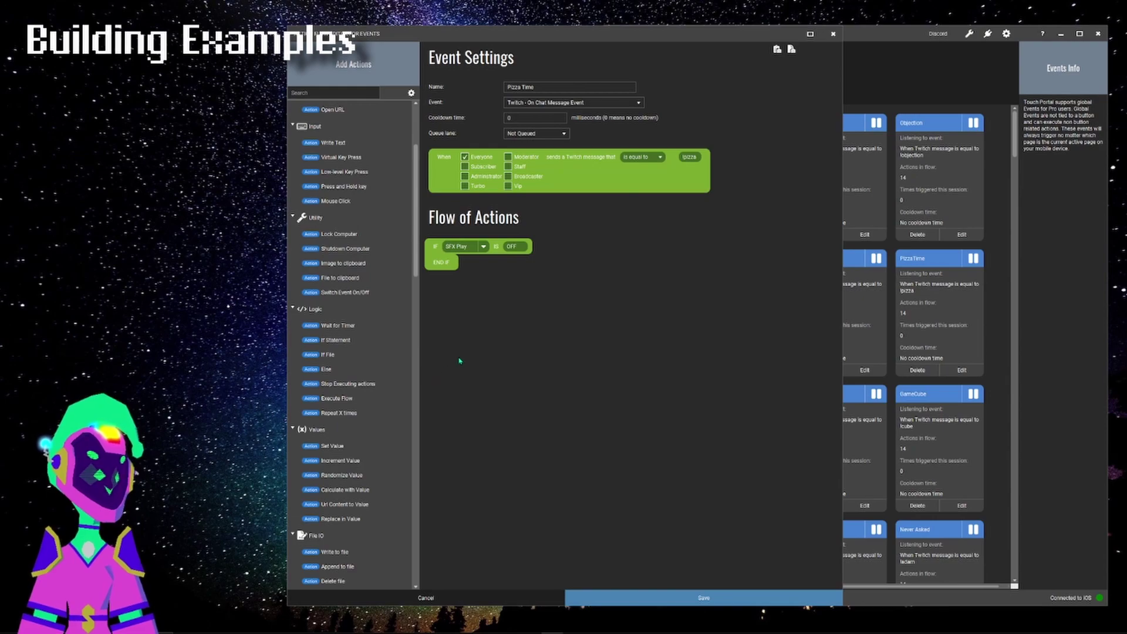
Insert a Set Value action inside the If Statement that sets SFX Play to ON
drag(331, 445, 497, 264)
click(531, 264)
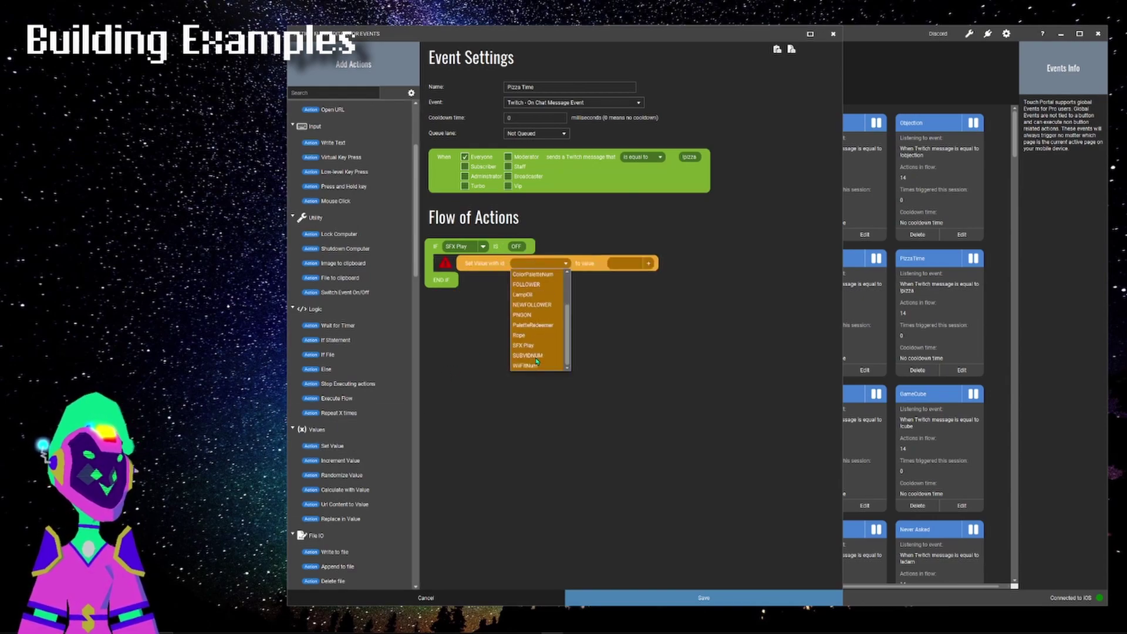
click(535, 347)
click(636, 264)
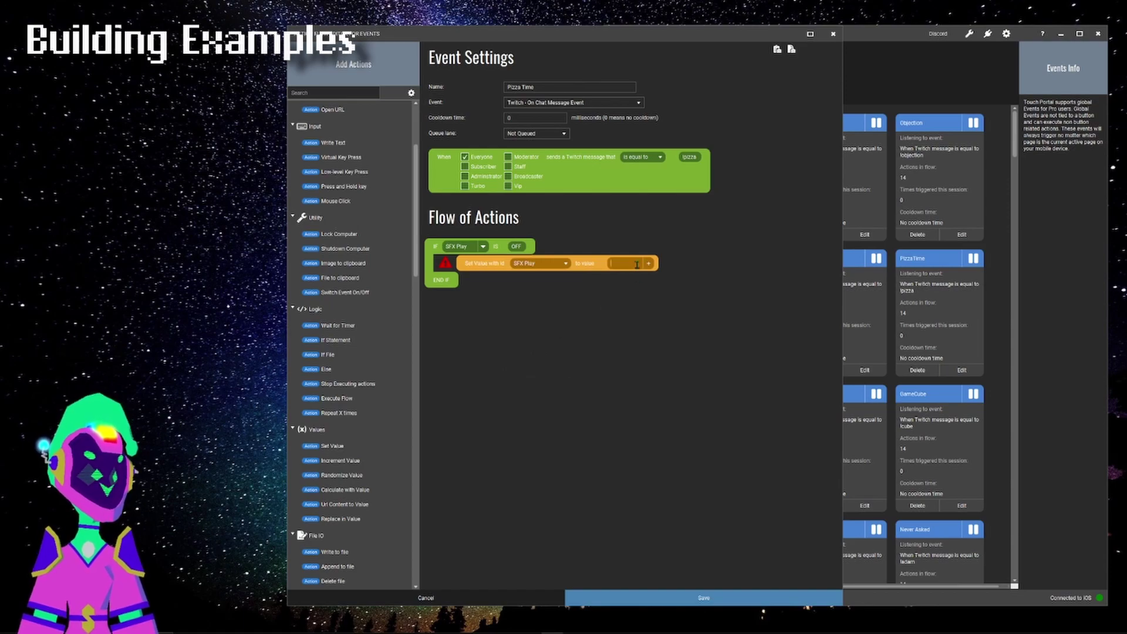
text(0)
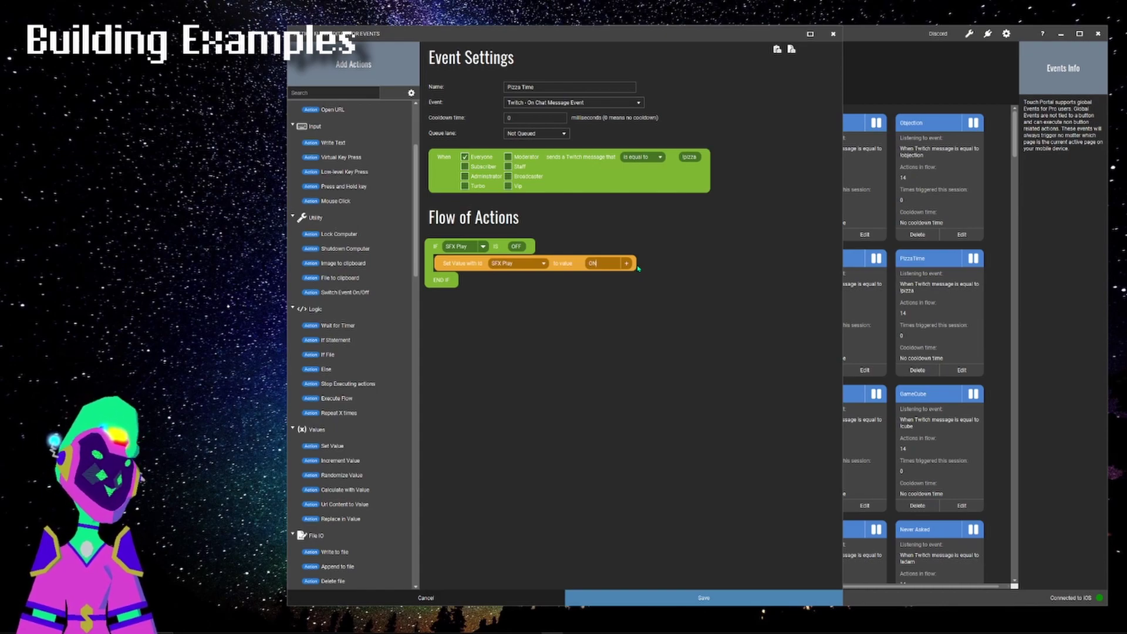
scroll(352, 352, down, 5)
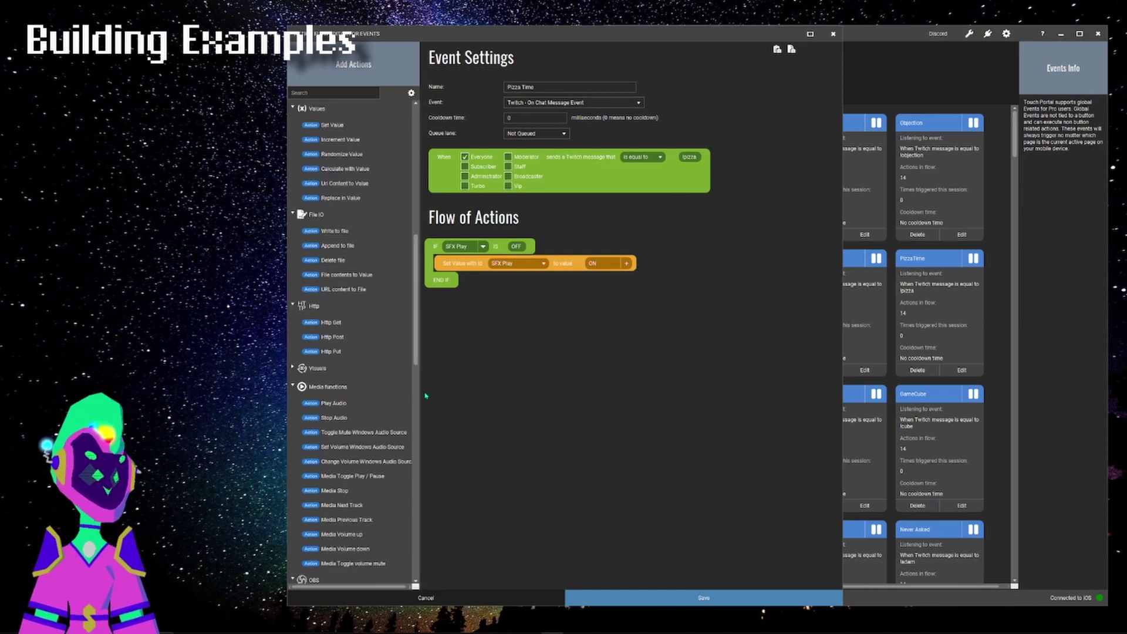
Add a Play Audio action for PizzaTime.mp3 at 100% volume inside the If Statement, below the Set Value action
double_click(389, 404)
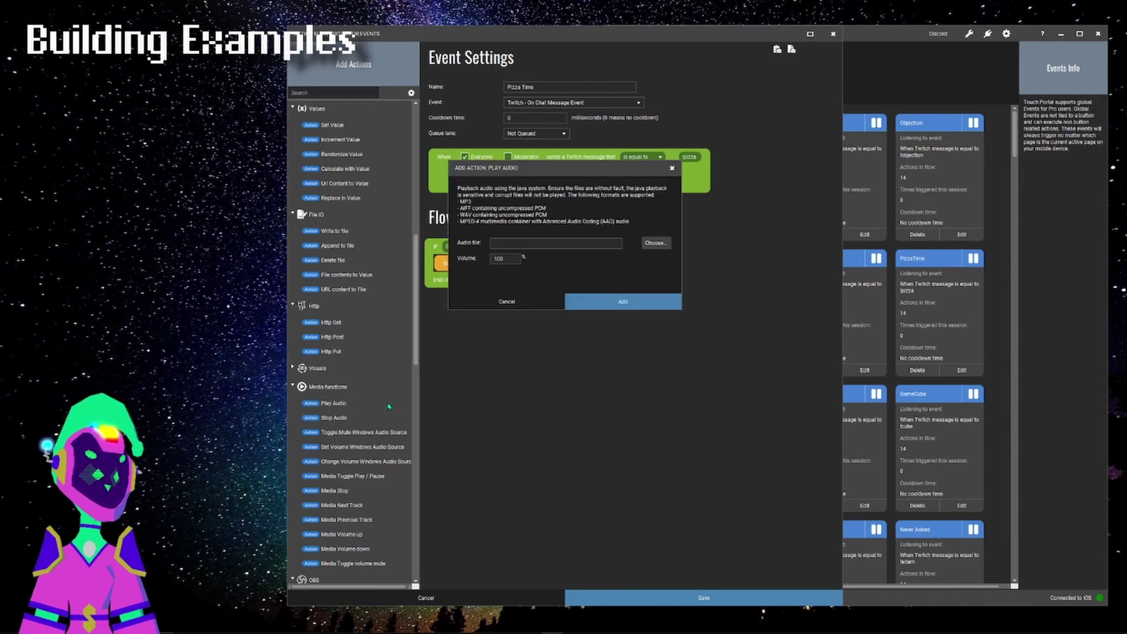
click(664, 240)
scroll(628, 319, down, 5)
scroll(628, 319, down, 5)
double_click(574, 418)
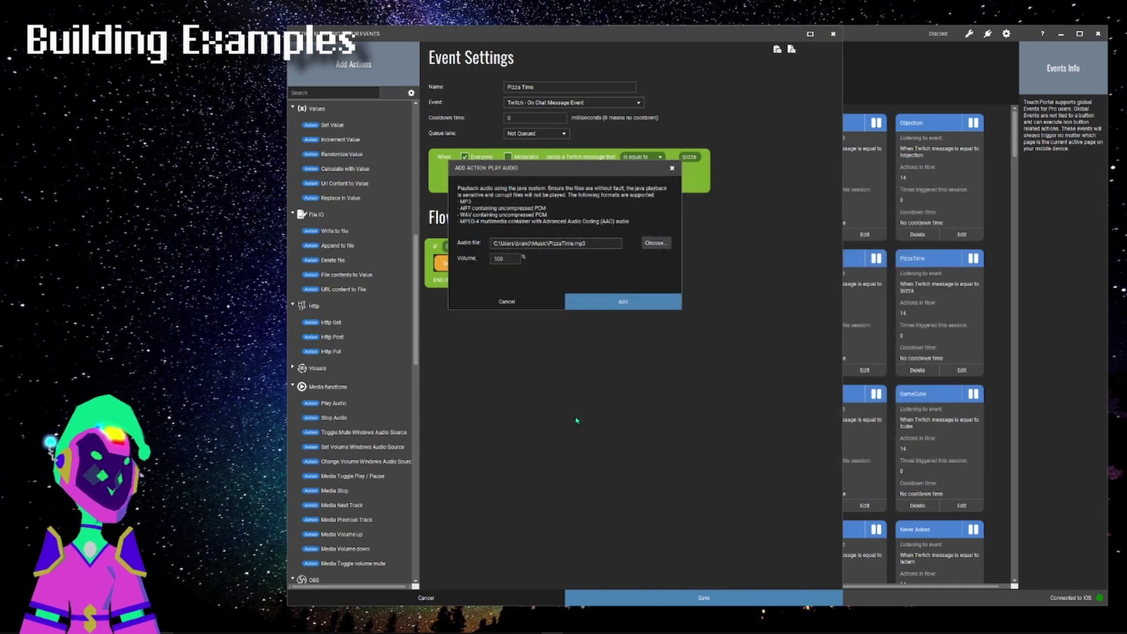
click(615, 304)
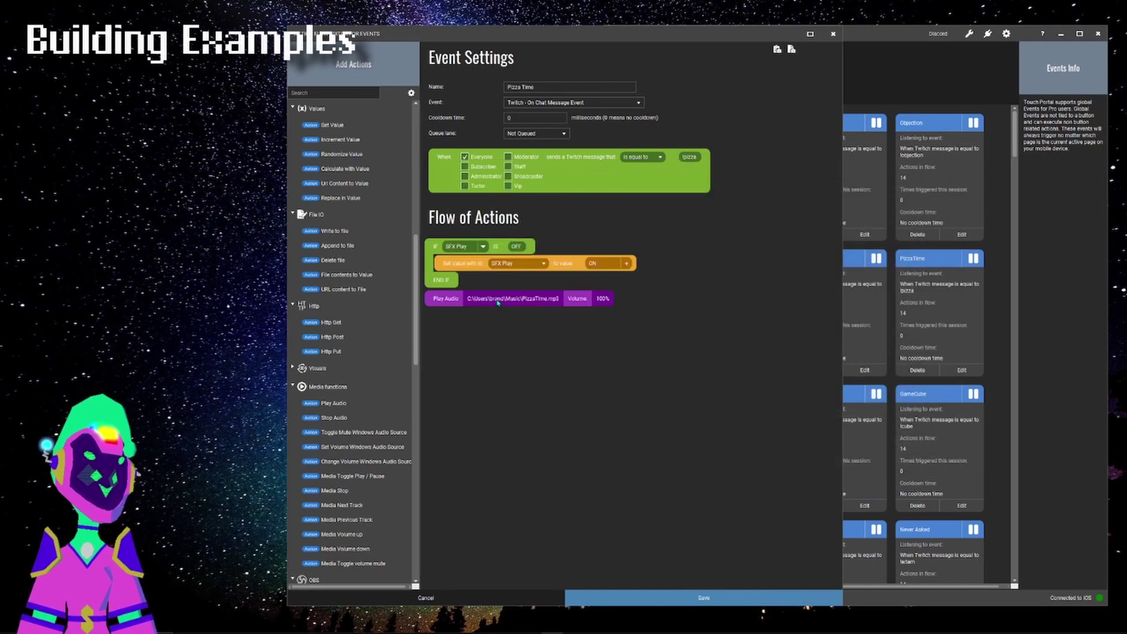
drag(497, 302, 515, 277)
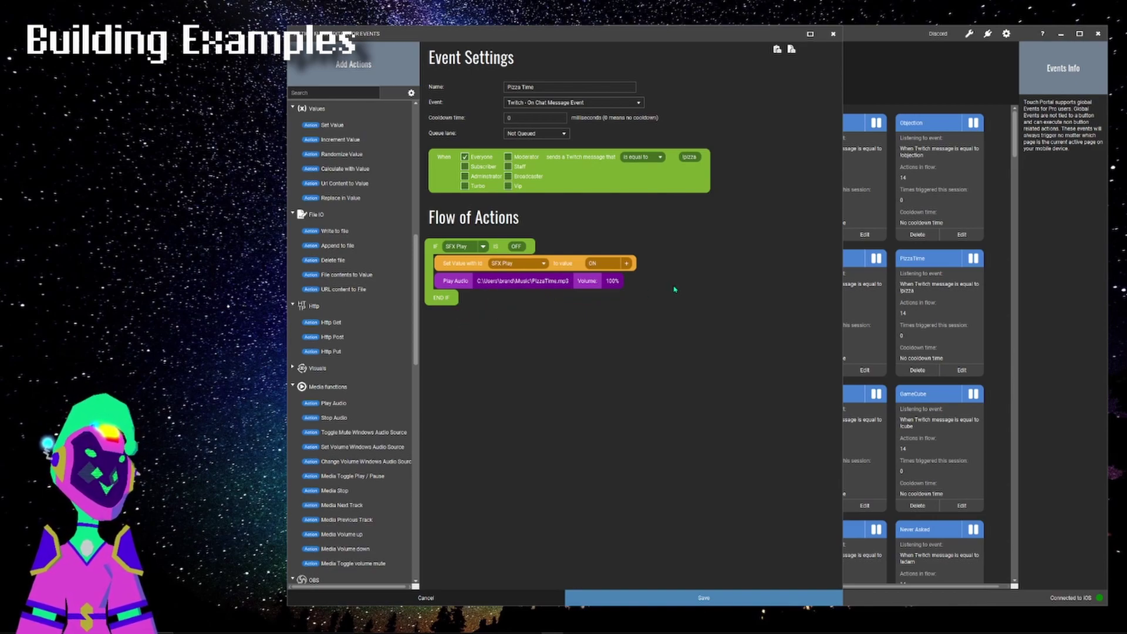
Add a virtual Key Press action for F18 inside the If Statement, directly below the Play Audio action
scroll(402, 379, down, 3)
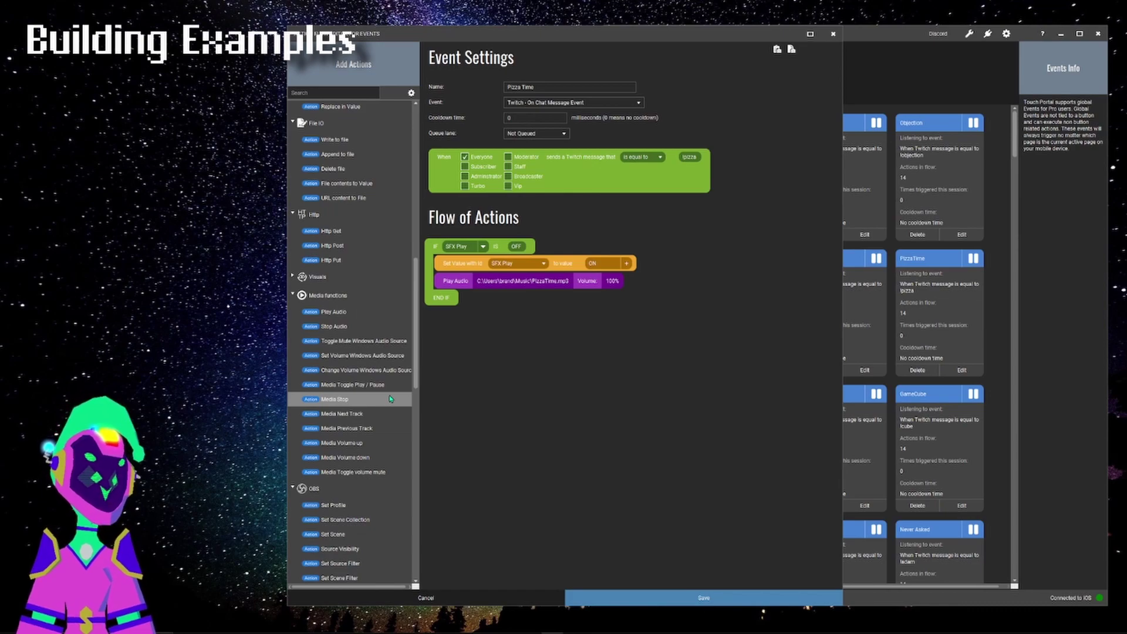
scroll(388, 400, up, 15)
scroll(386, 402, up, 3)
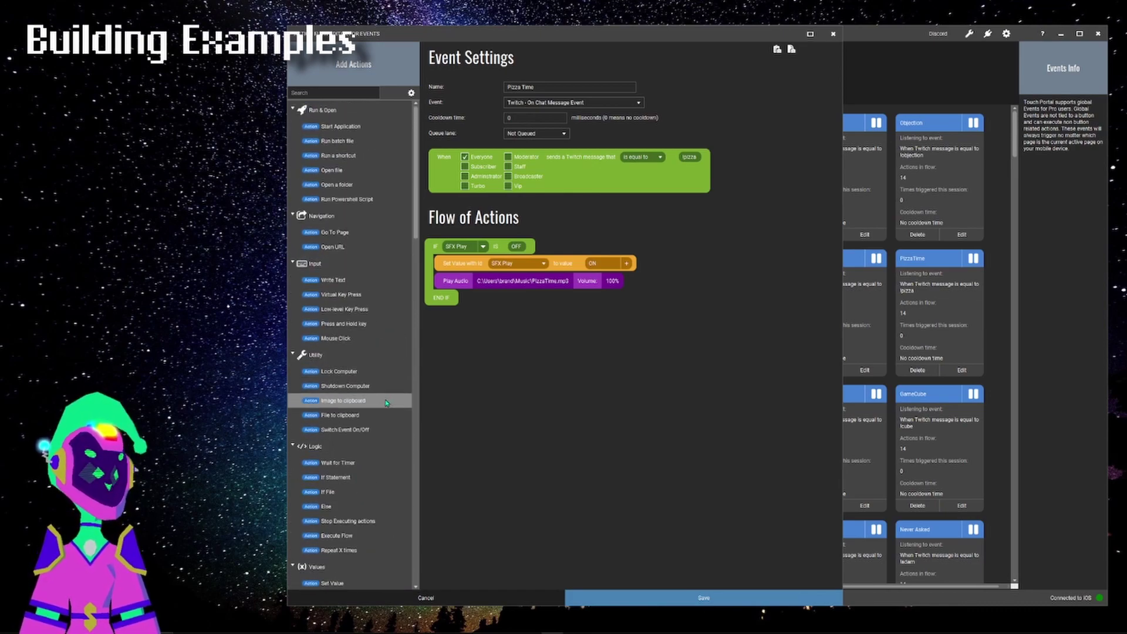
click(338, 296)
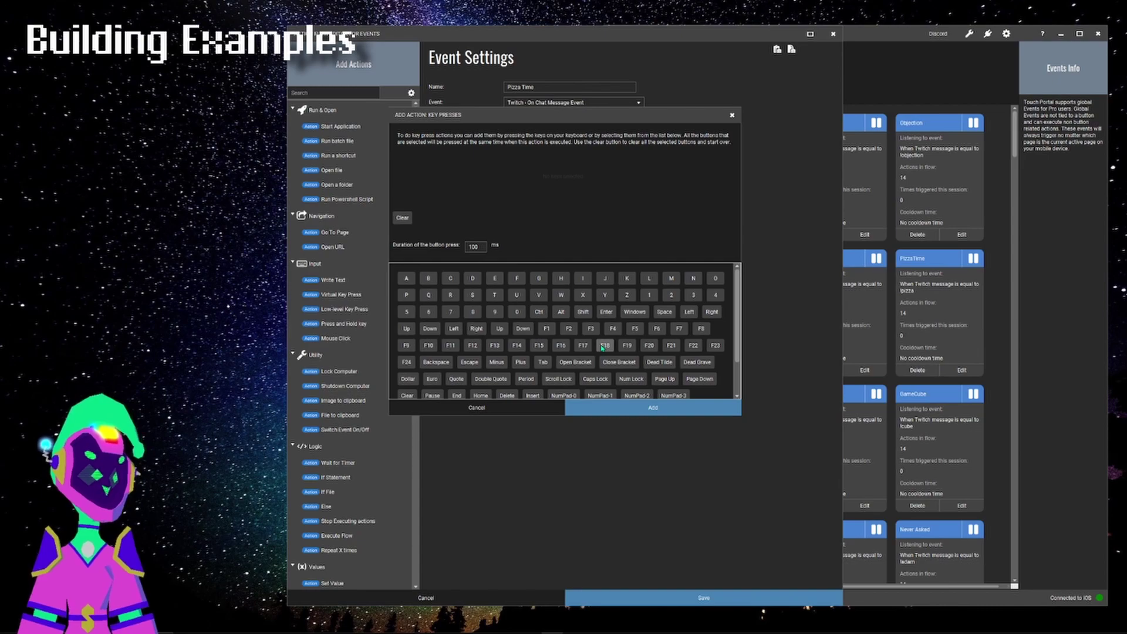
click(602, 347)
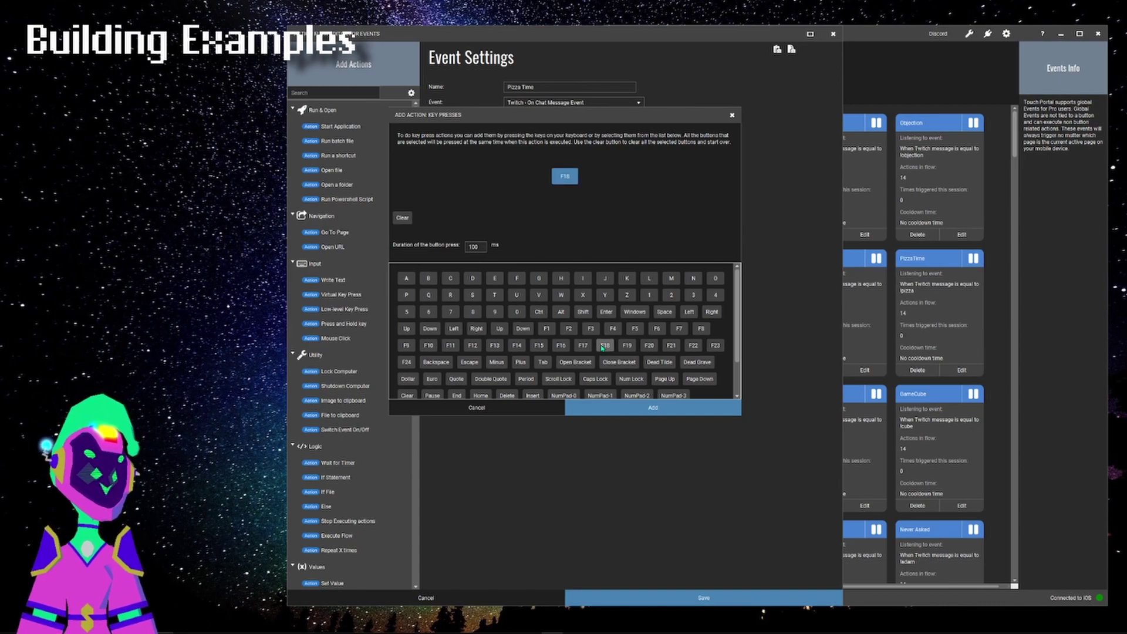
click(622, 407)
drag(470, 320, 485, 301)
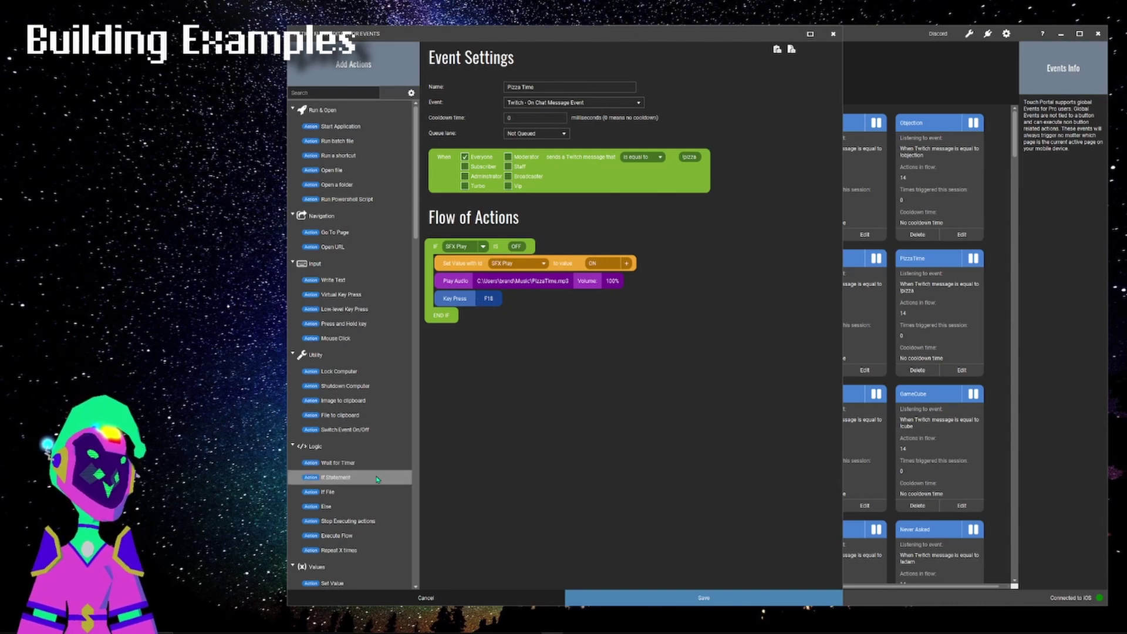
Add a Wait for Timer action of 2 seconds below the F18 key press inside the If Statement
drag(371, 467, 453, 337)
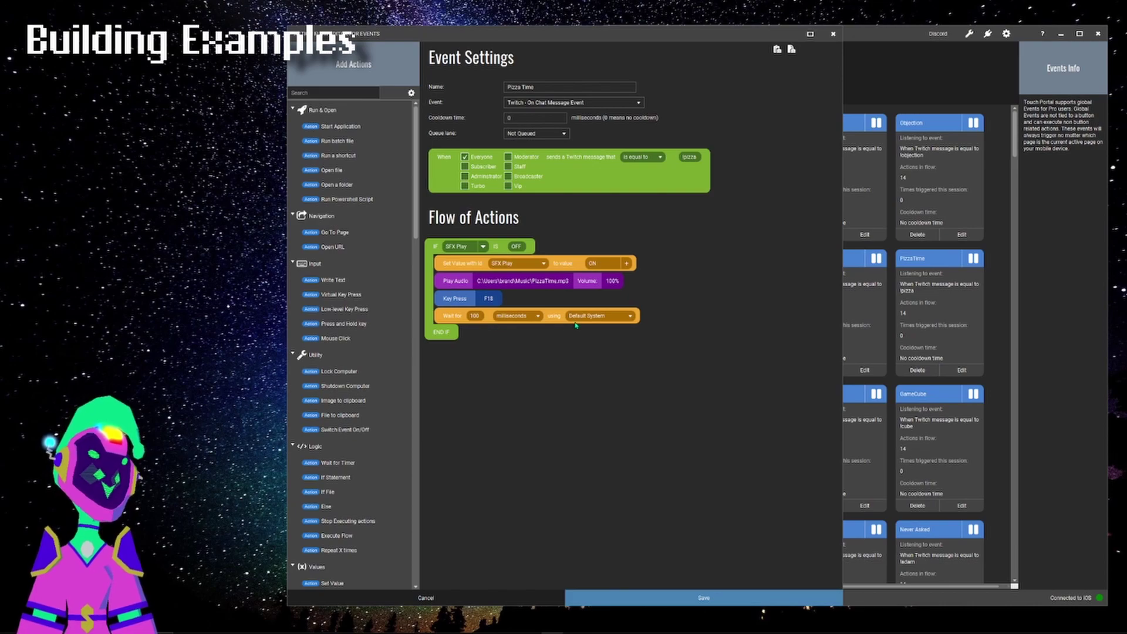
click(525, 317)
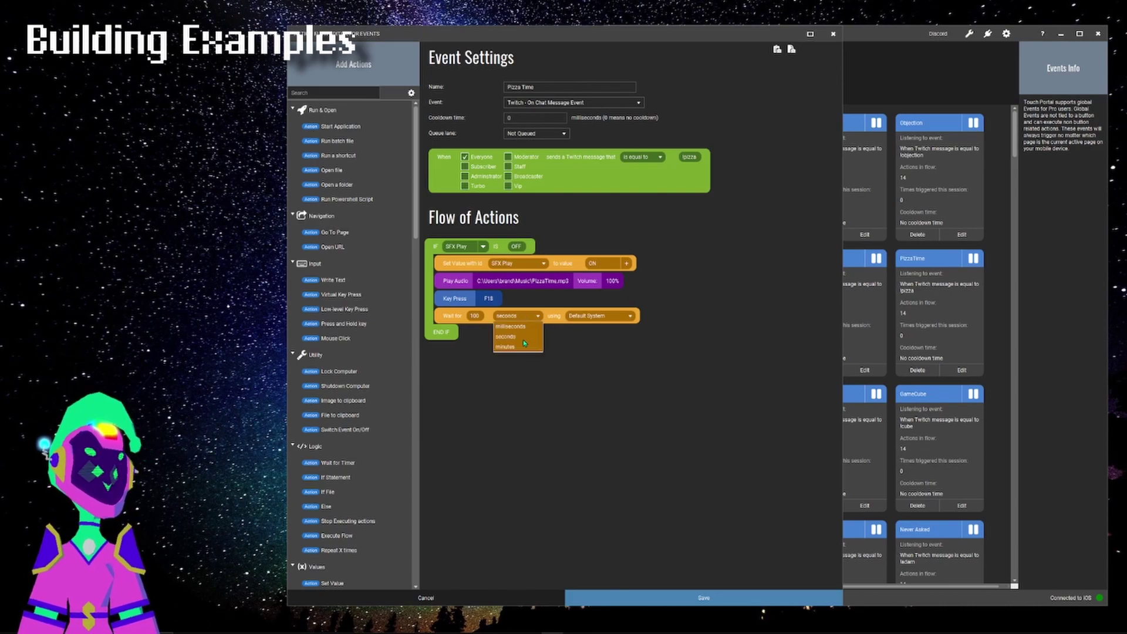
click(520, 337)
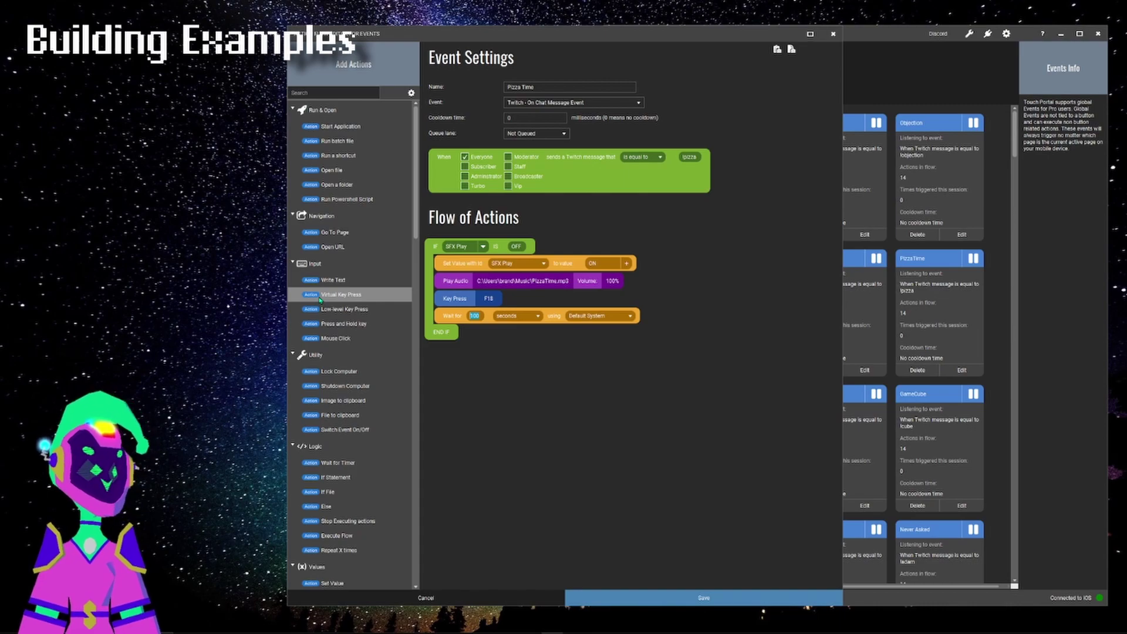
text(2)
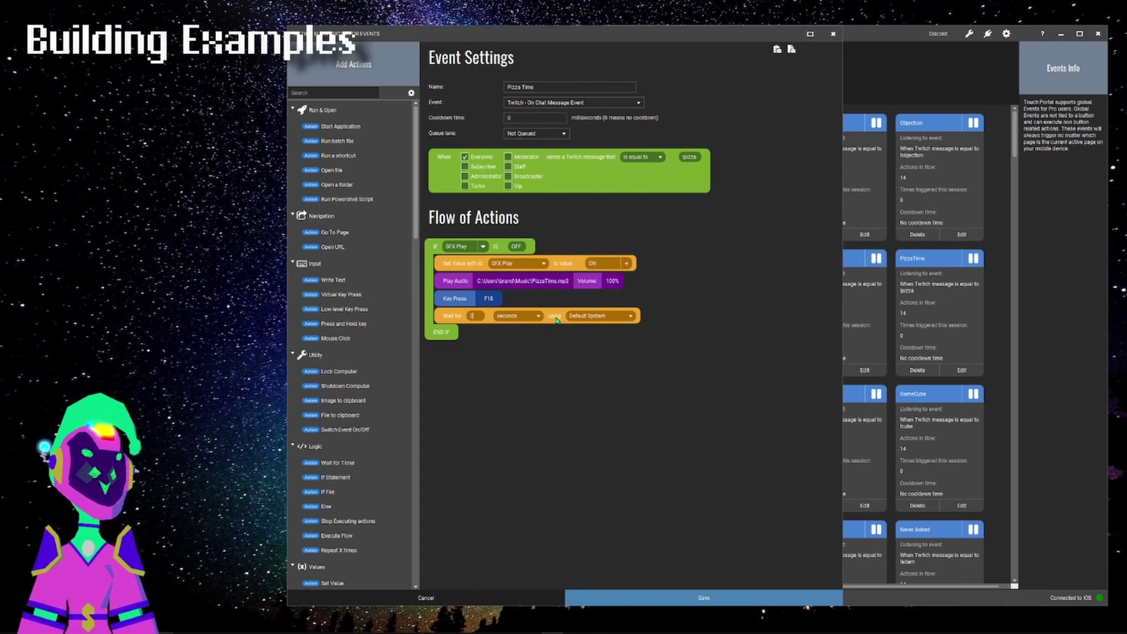
click(528, 316)
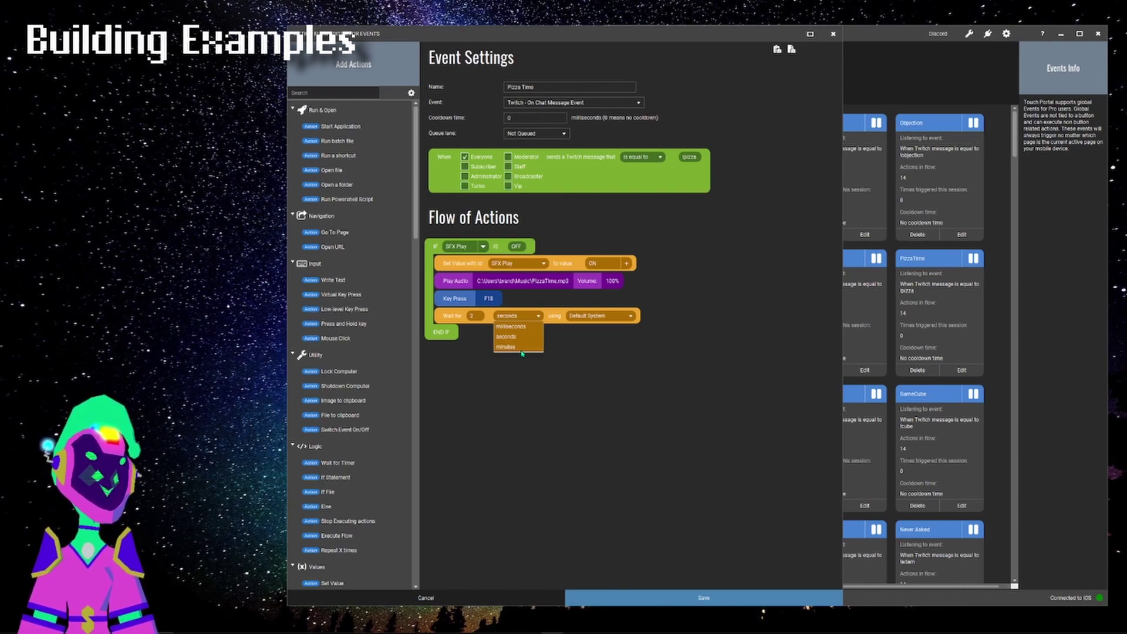
click(479, 317)
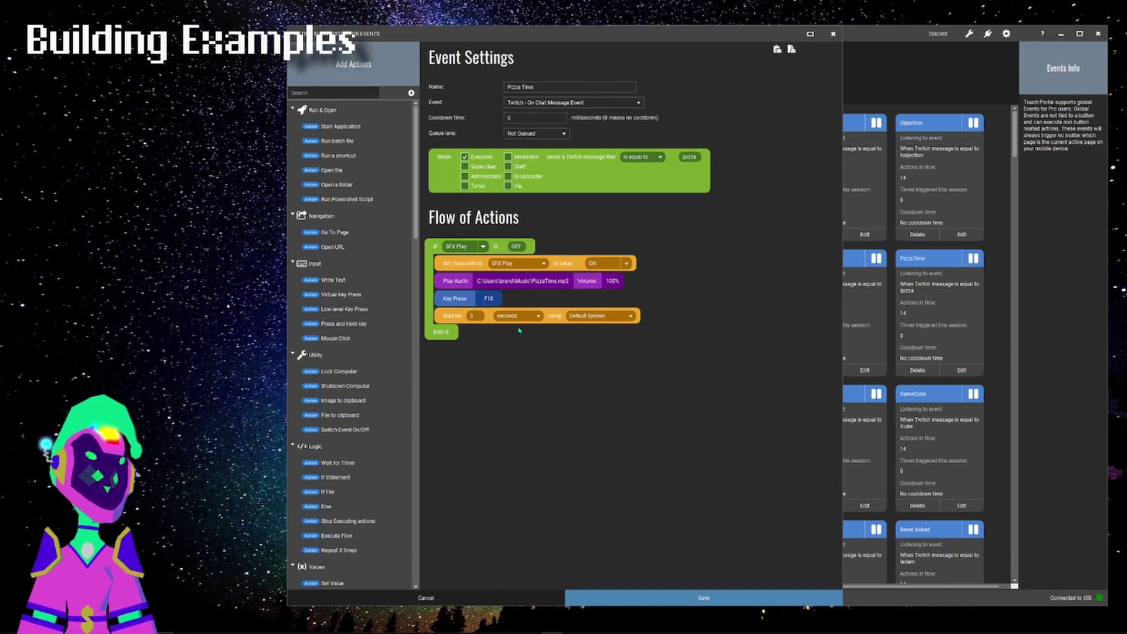
Copy the F18 Key Press action and place the duplicate below the 2-second wait
right_click(462, 302)
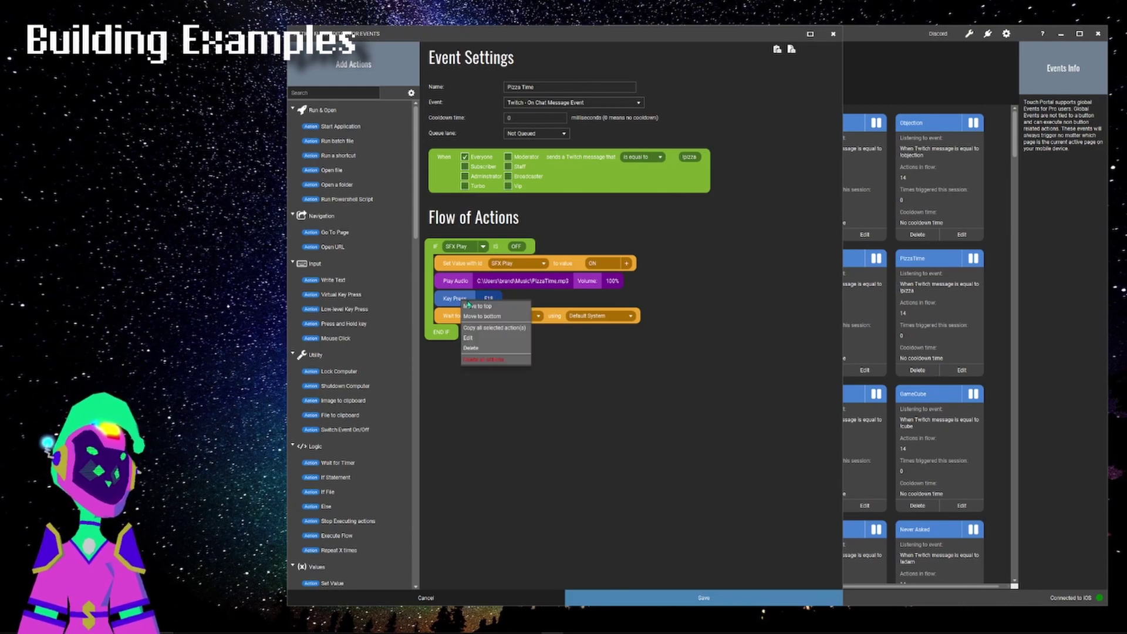
click(482, 330)
right_click(457, 320)
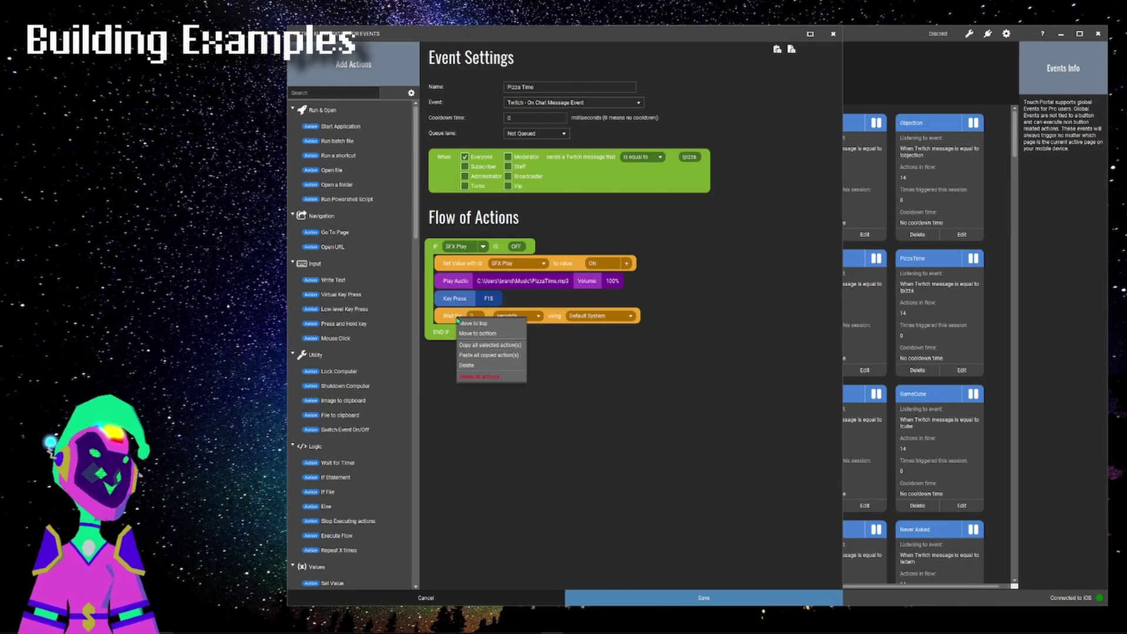
click(475, 360)
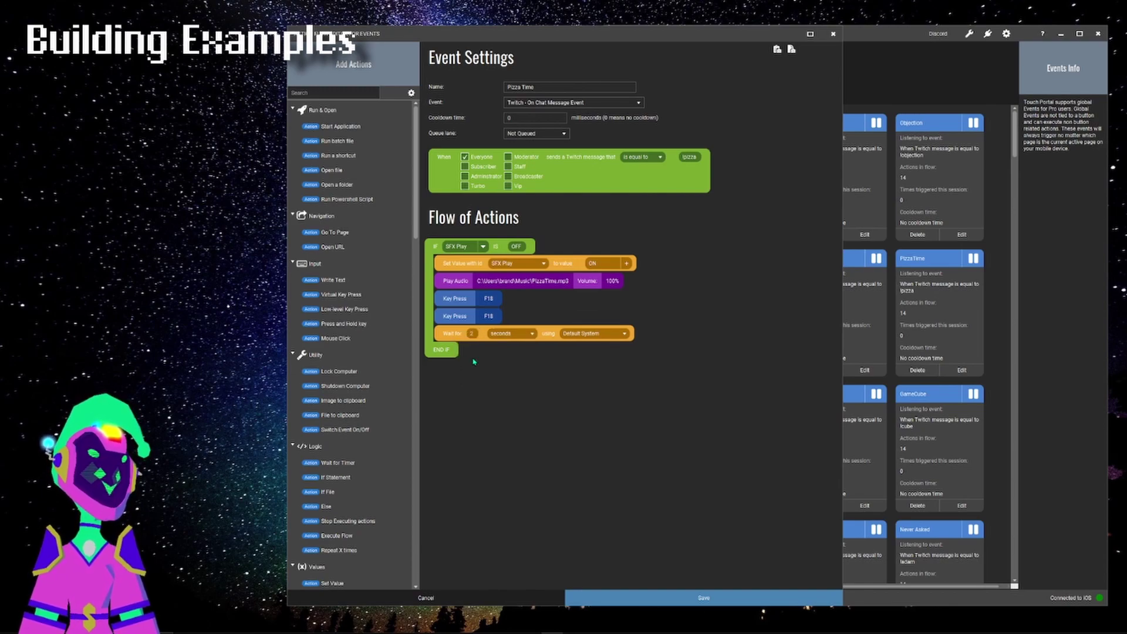
drag(458, 325, 460, 337)
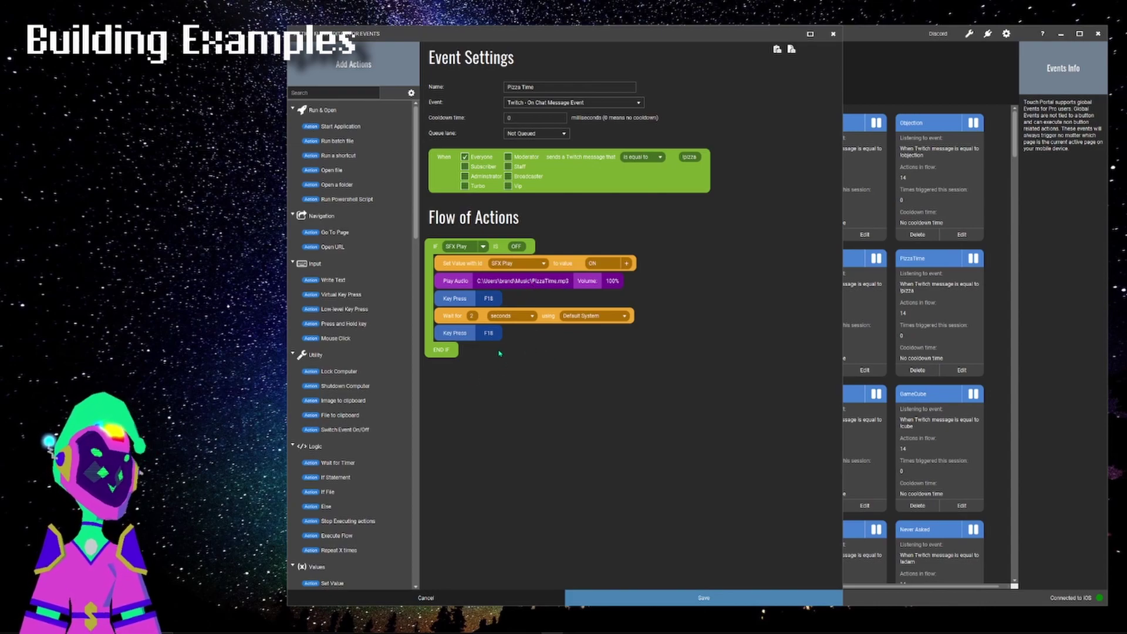
Select all five actions inside the If Statement together and view the copy, paste and remove options for the selection
click(455, 268)
ctrl+click(454, 283)
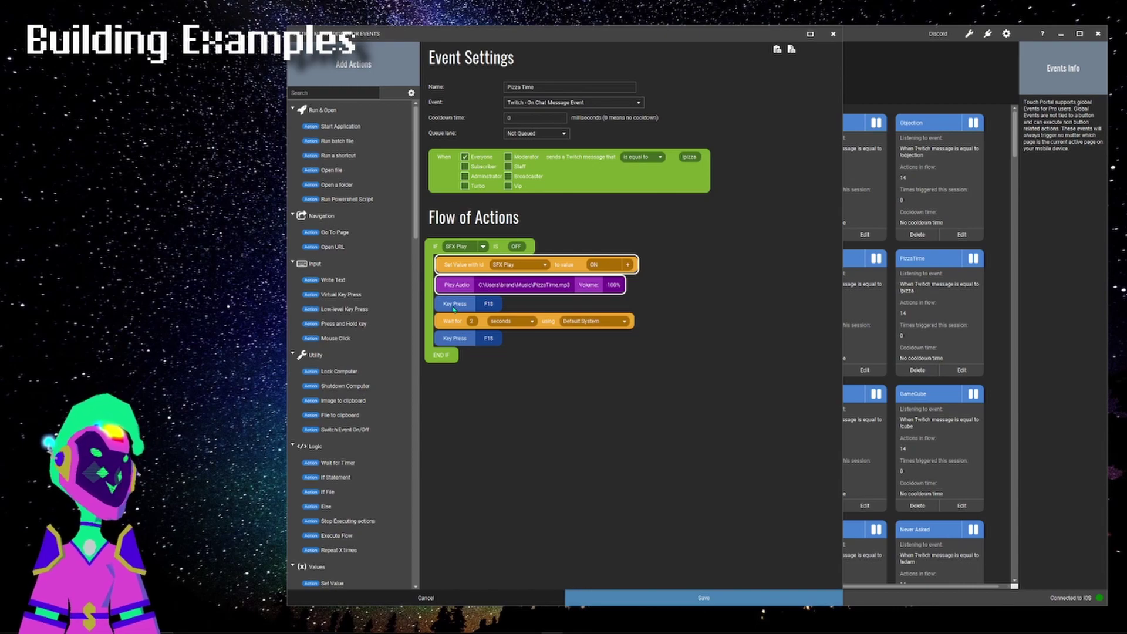
ctrl+click(454, 306)
ctrl+click(455, 324)
ctrl+click(456, 344)
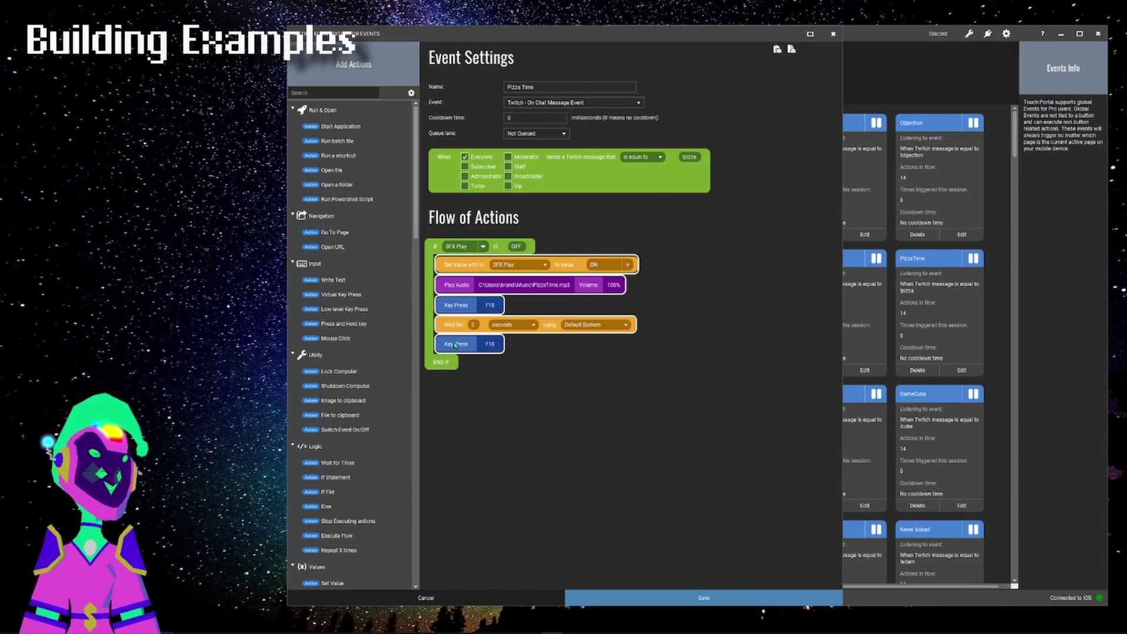
right_click(468, 268)
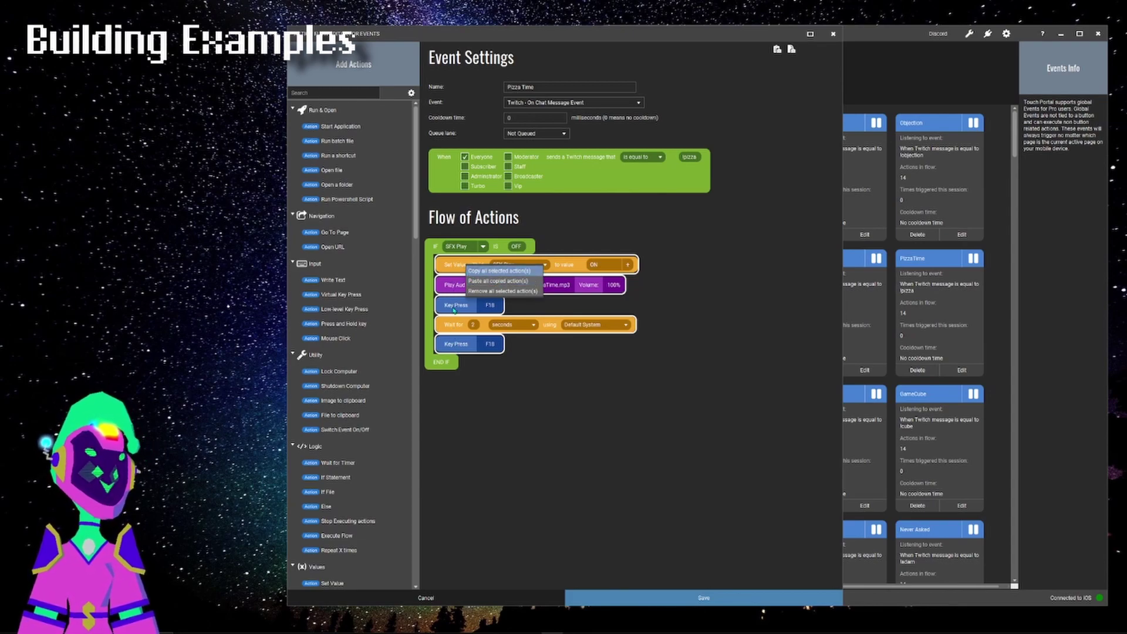
click(589, 302)
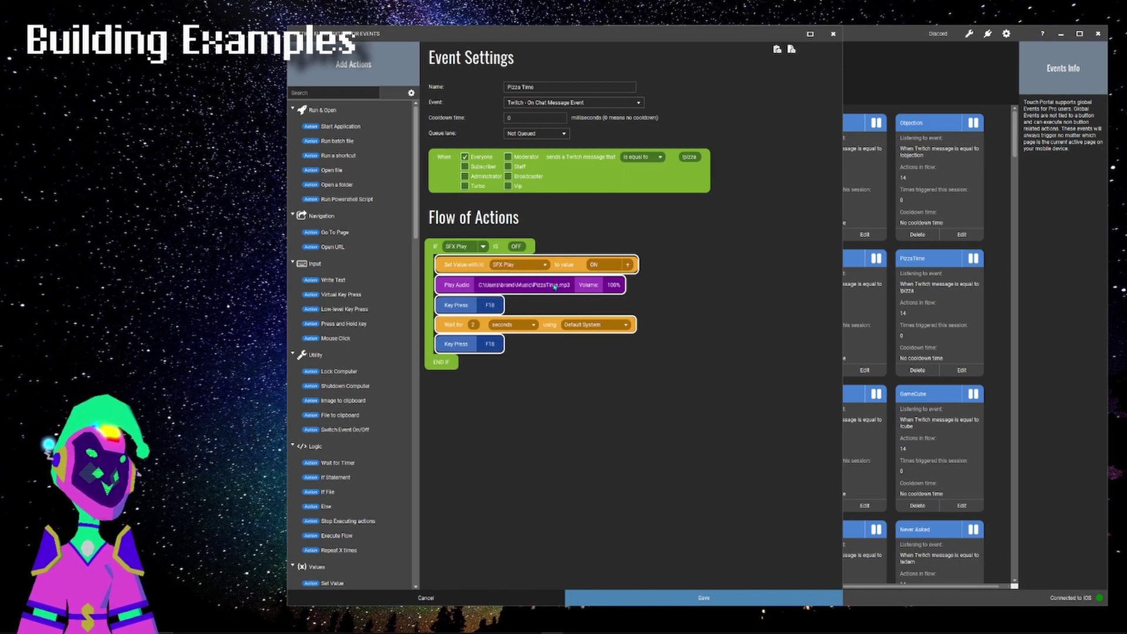
drag(461, 347, 462, 305)
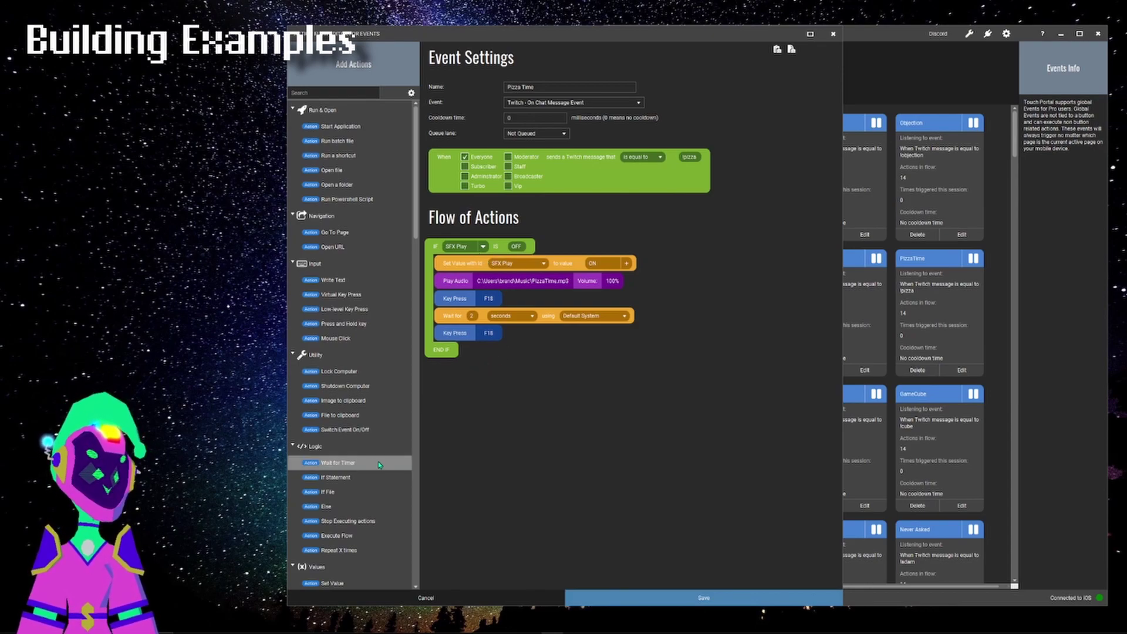
End the If Statement with a Wait for Timer in seconds and a copy of the Set Value action that sets SFX Play to OFF
drag(338, 463, 441, 352)
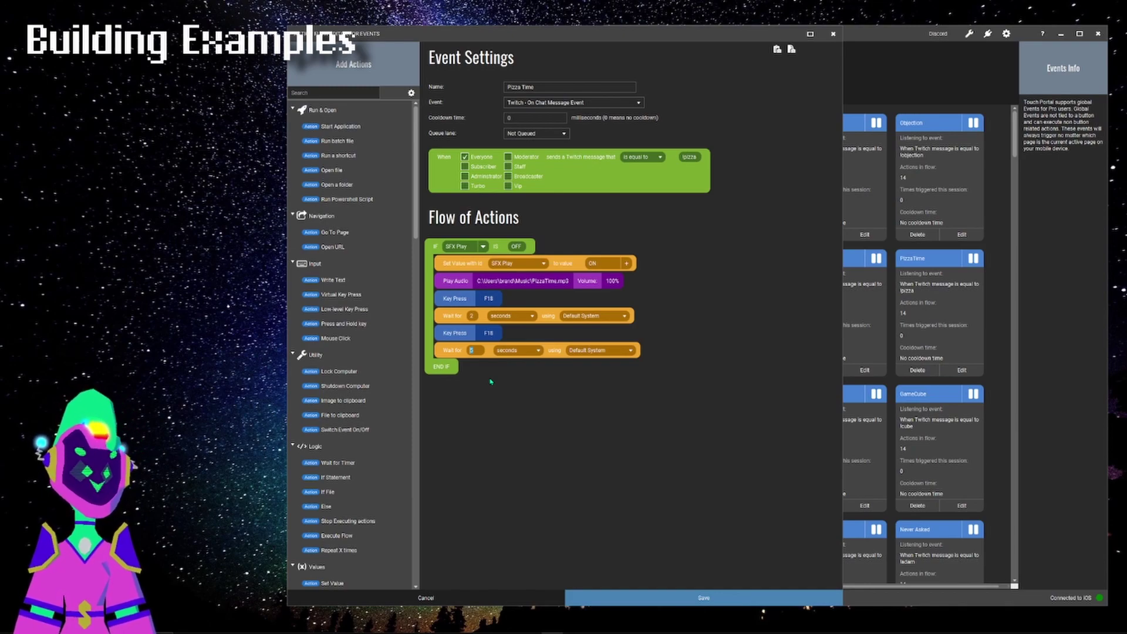
click(491, 382)
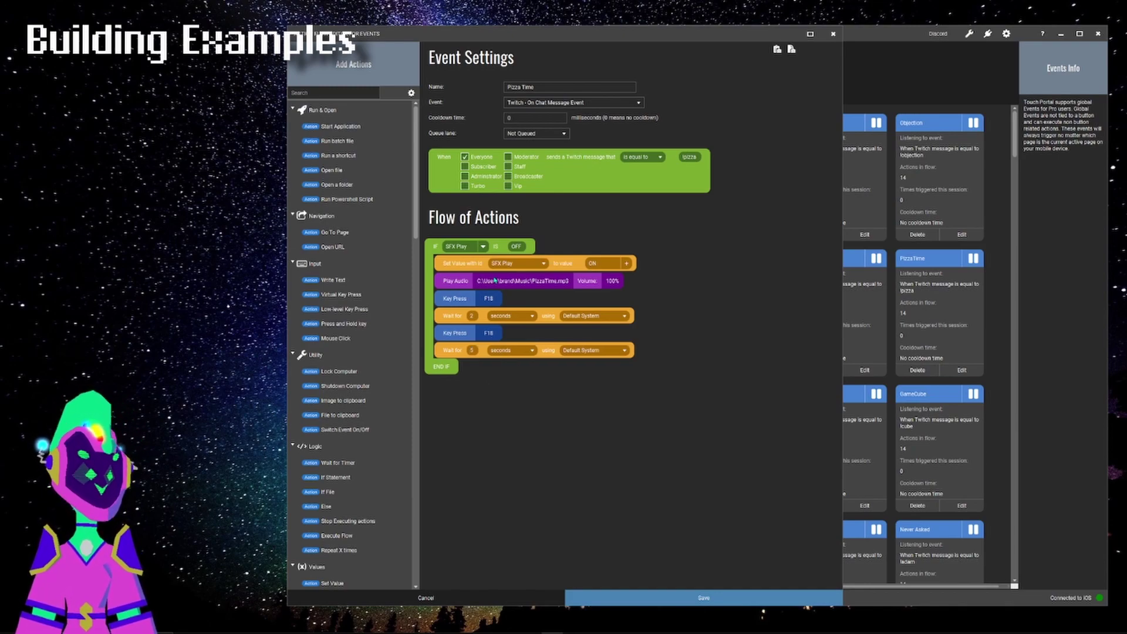
right_click(478, 266)
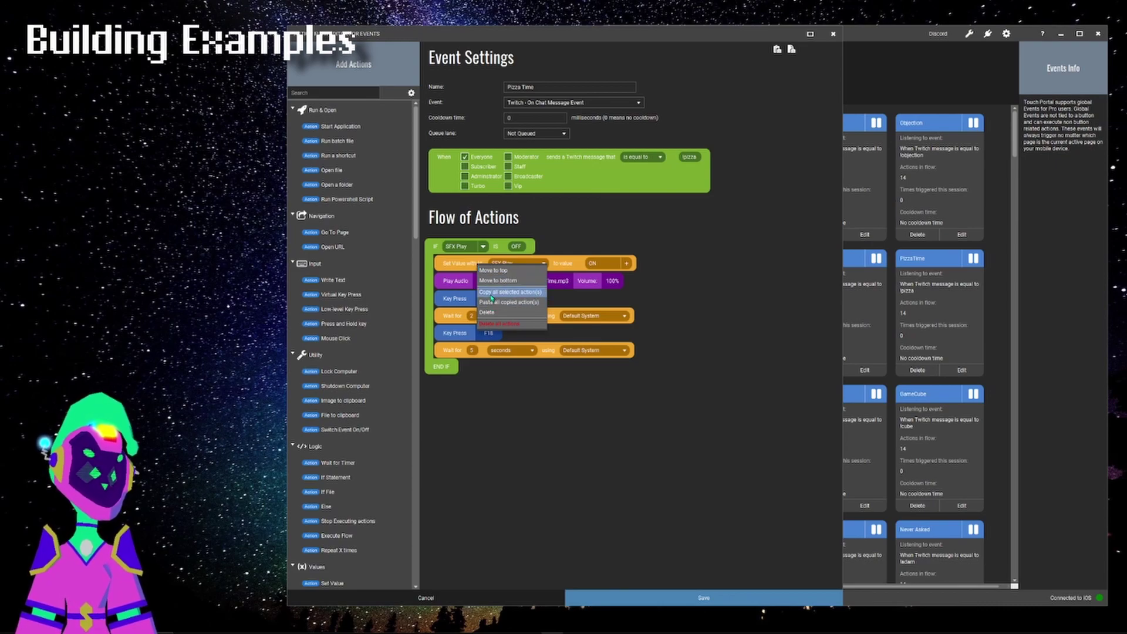
click(492, 298)
right_click(452, 367)
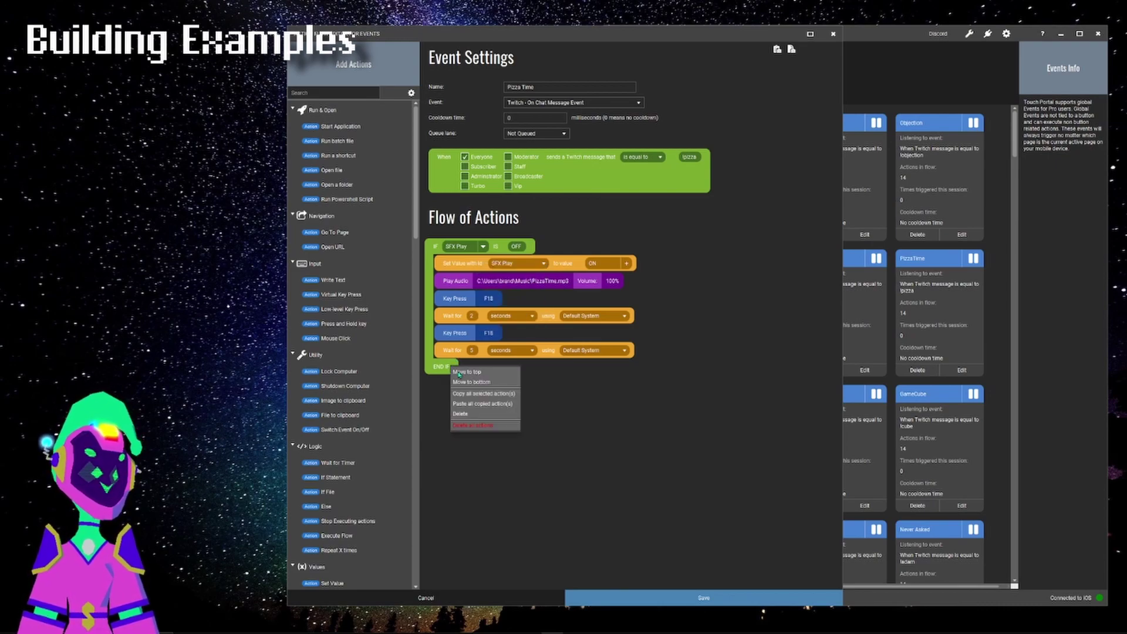
click(479, 404)
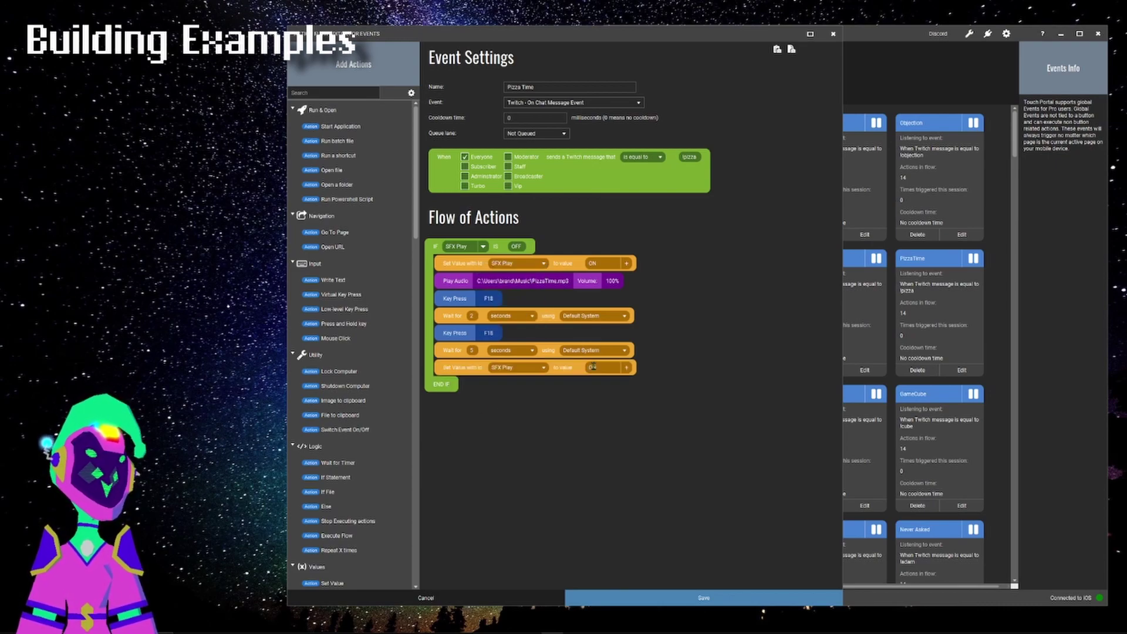
text(OFF)
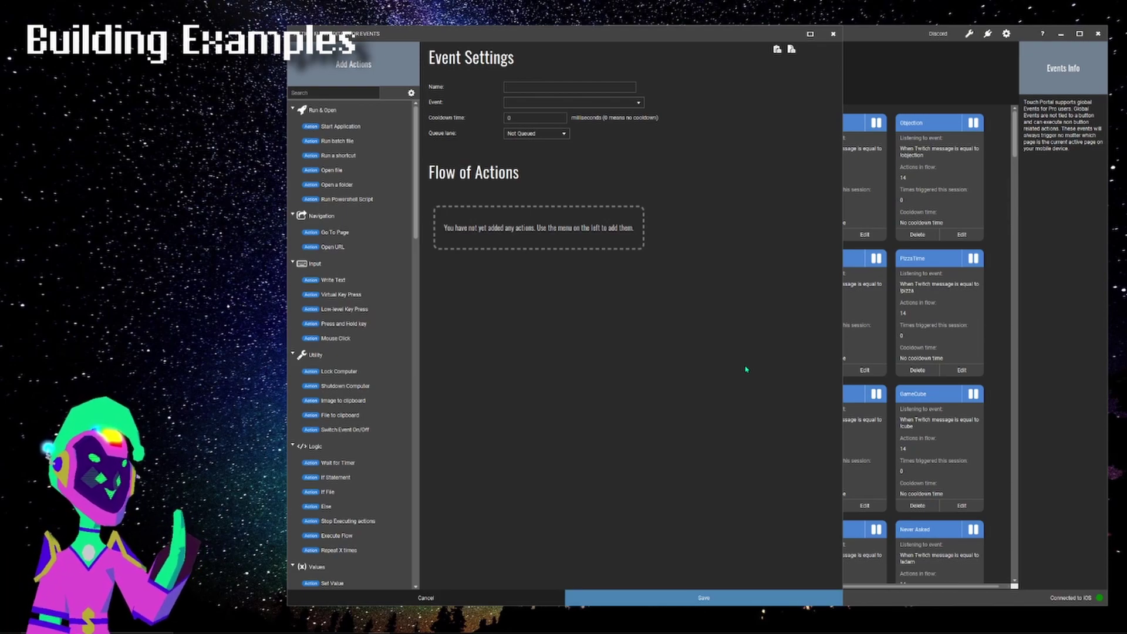
Name the new event "Notes" and trigger it through Twitch - On Chat Message Event when a message contains "!note"
click(591, 87)
text(Notes)
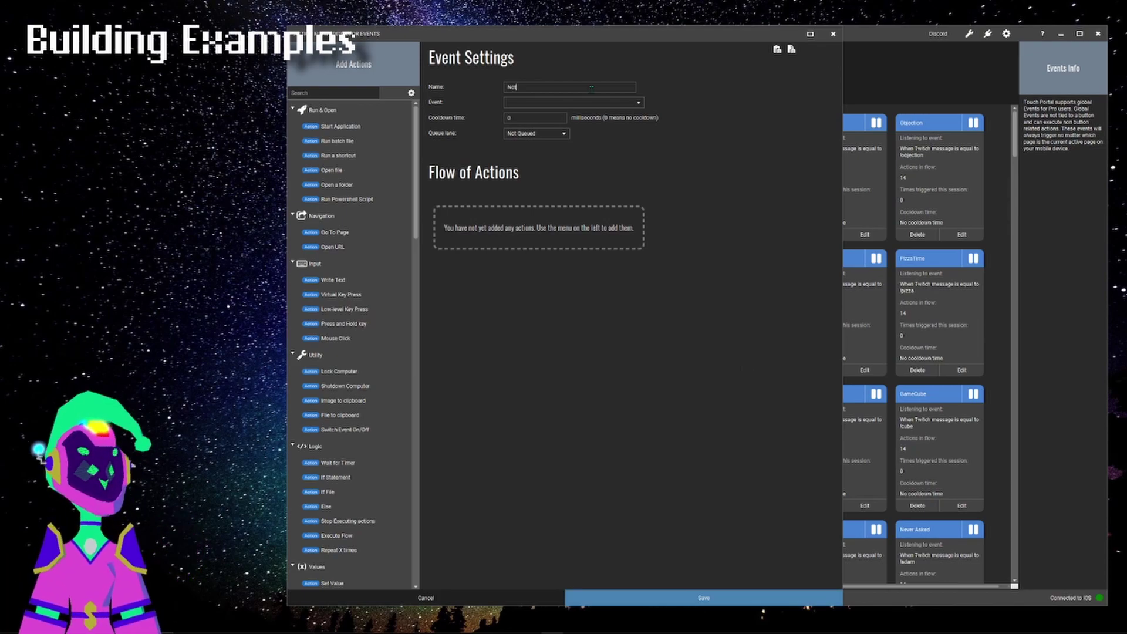
click(633, 105)
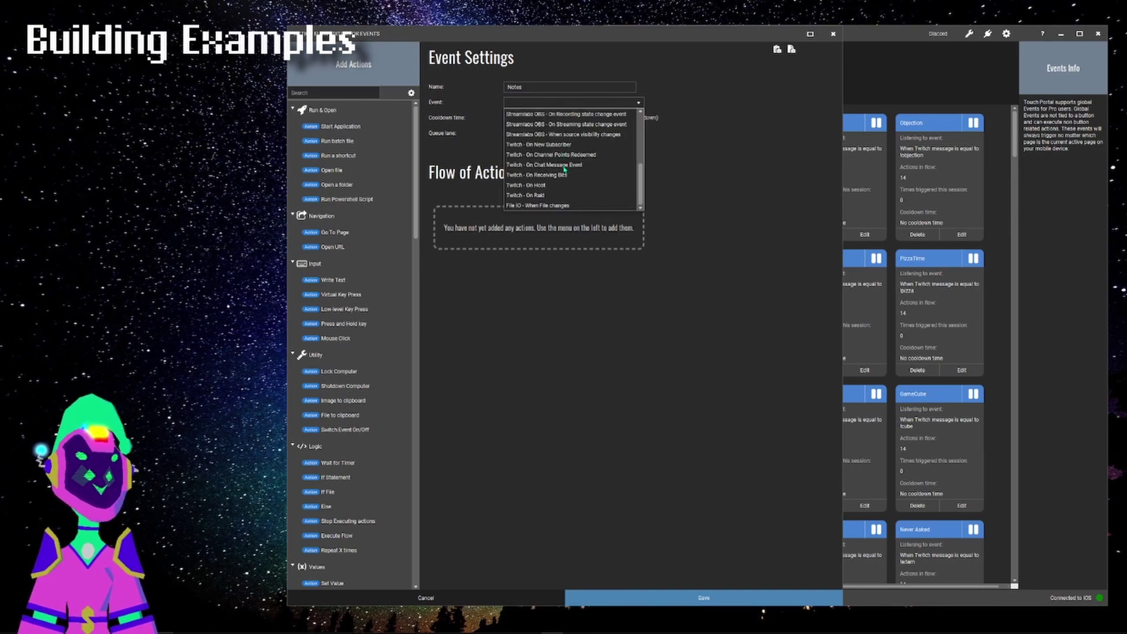
click(564, 166)
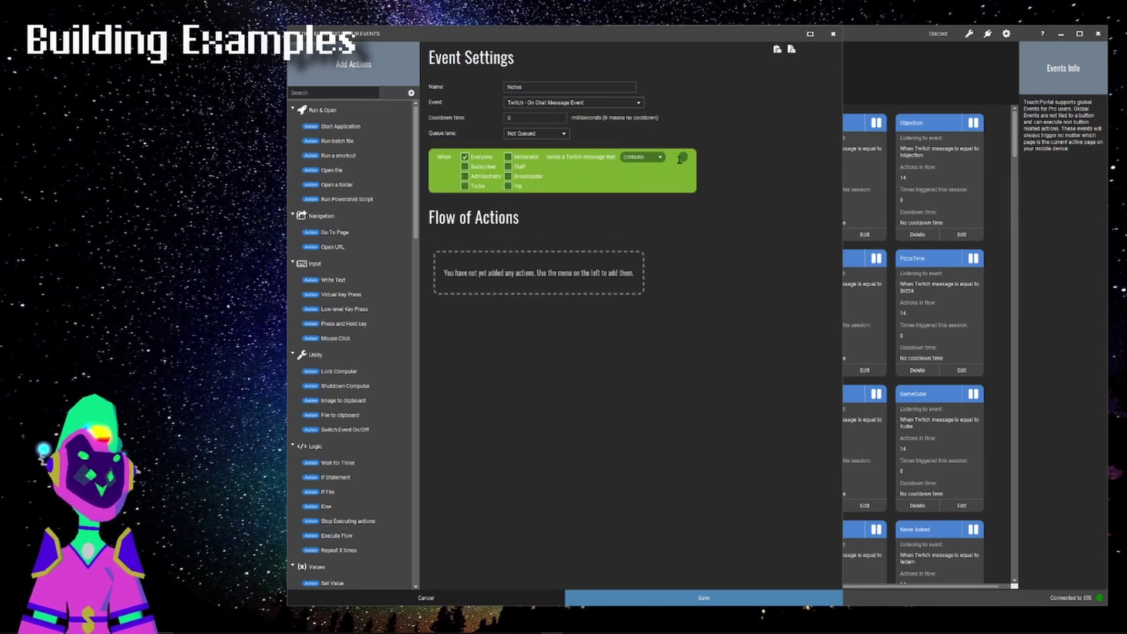
text(!no)
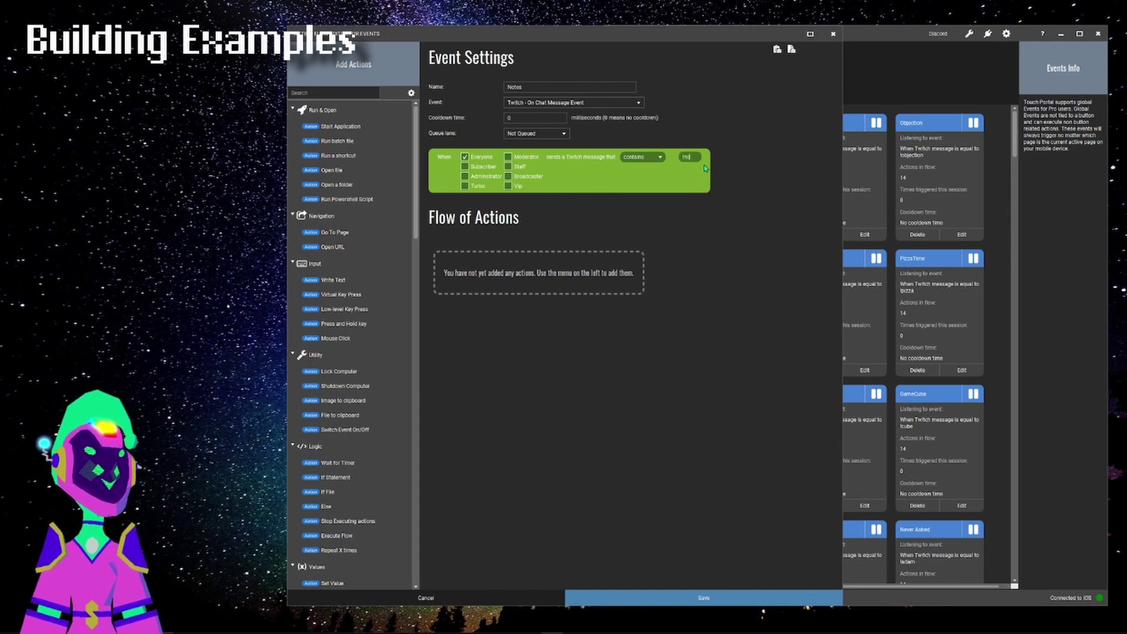
text(te)
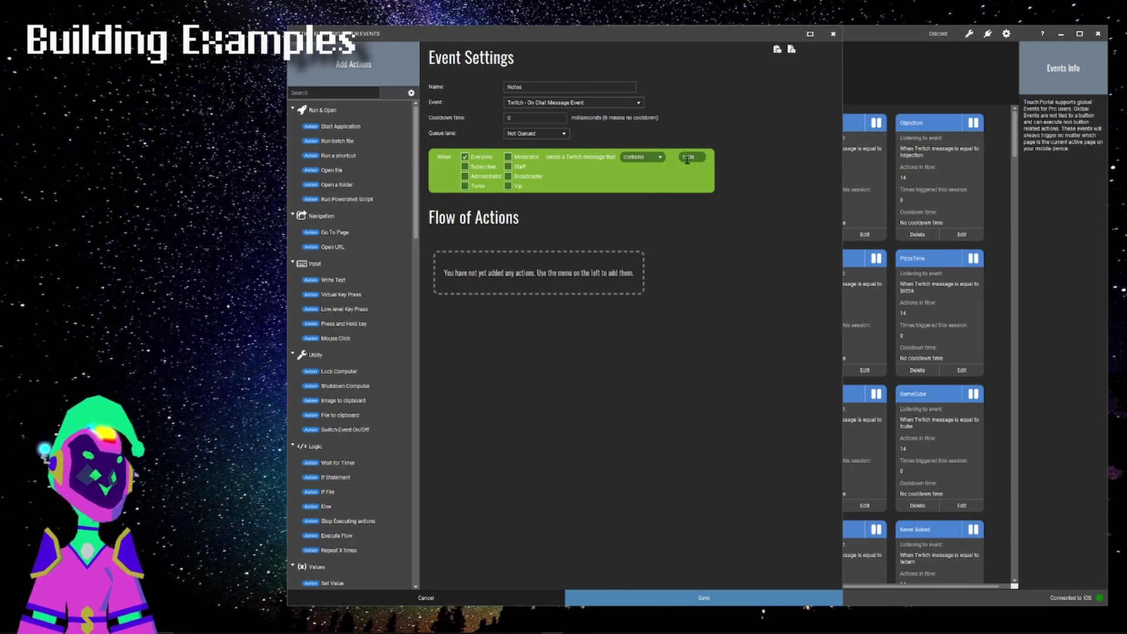
Add an Append to file action to the Notes event and choose StreamNotes.txt in the TXTVALUES folder as its file
scroll(389, 413, down, 6)
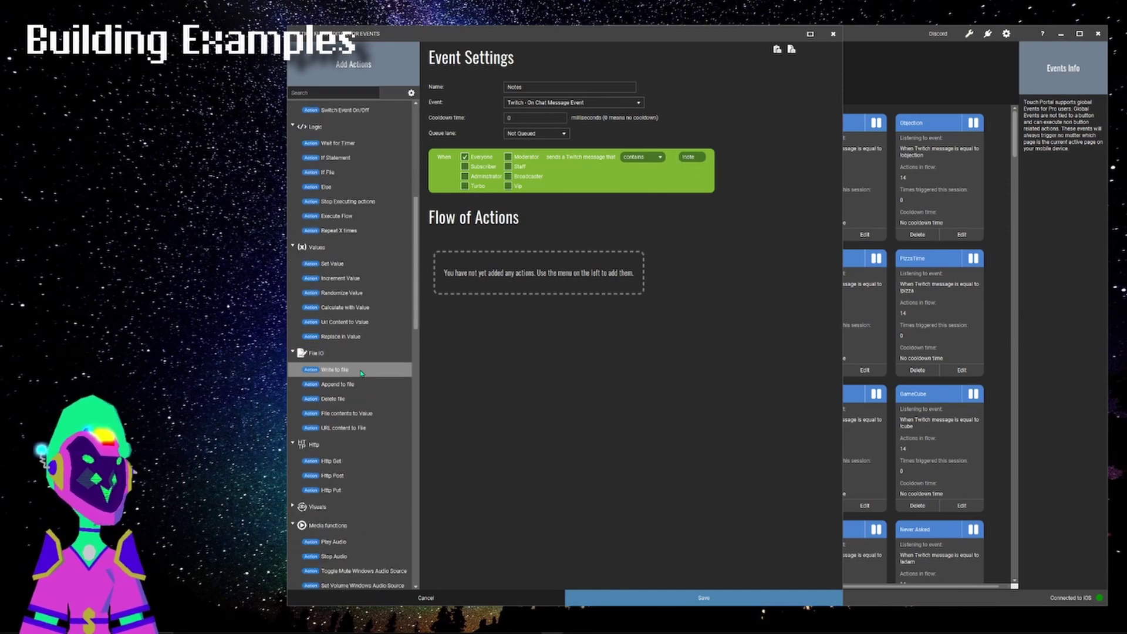
click(338, 384)
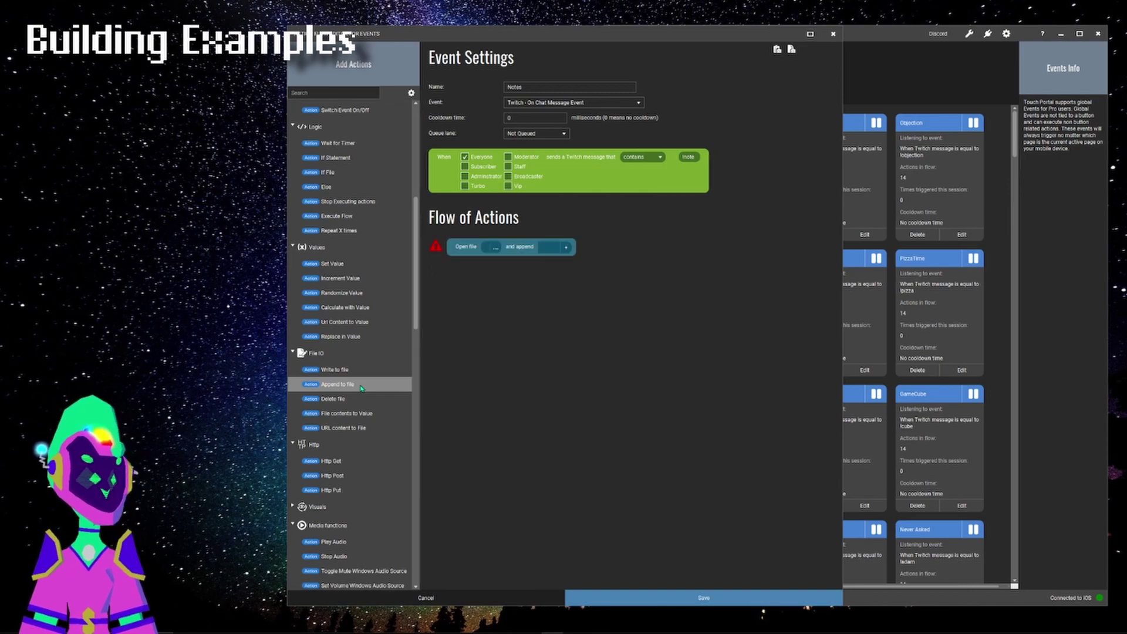
click(497, 250)
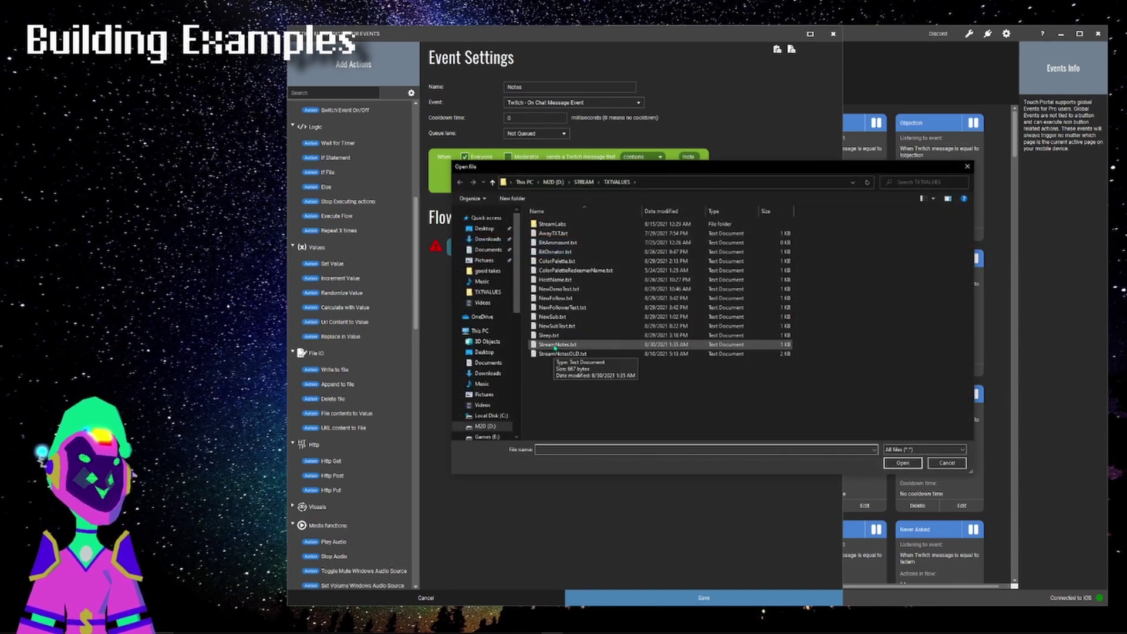
double_click(554, 345)
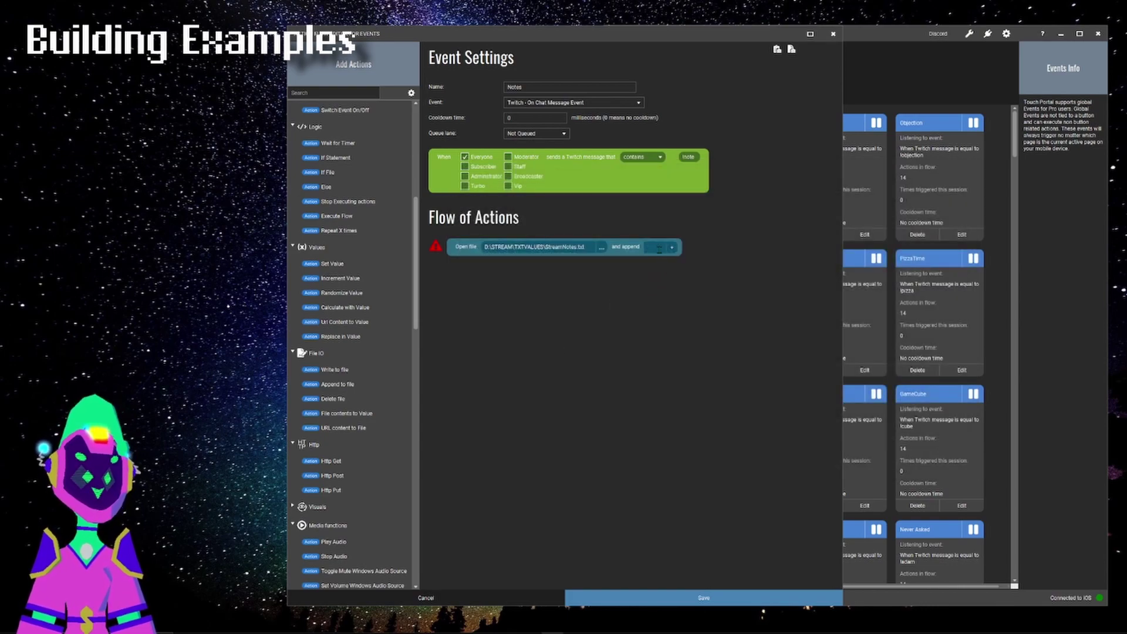
Set the appended text to Twitch chat message sender number 0, a hyphen and Twitch chat message number 0, ending with a line break
click(672, 247)
mouse_move(682, 283)
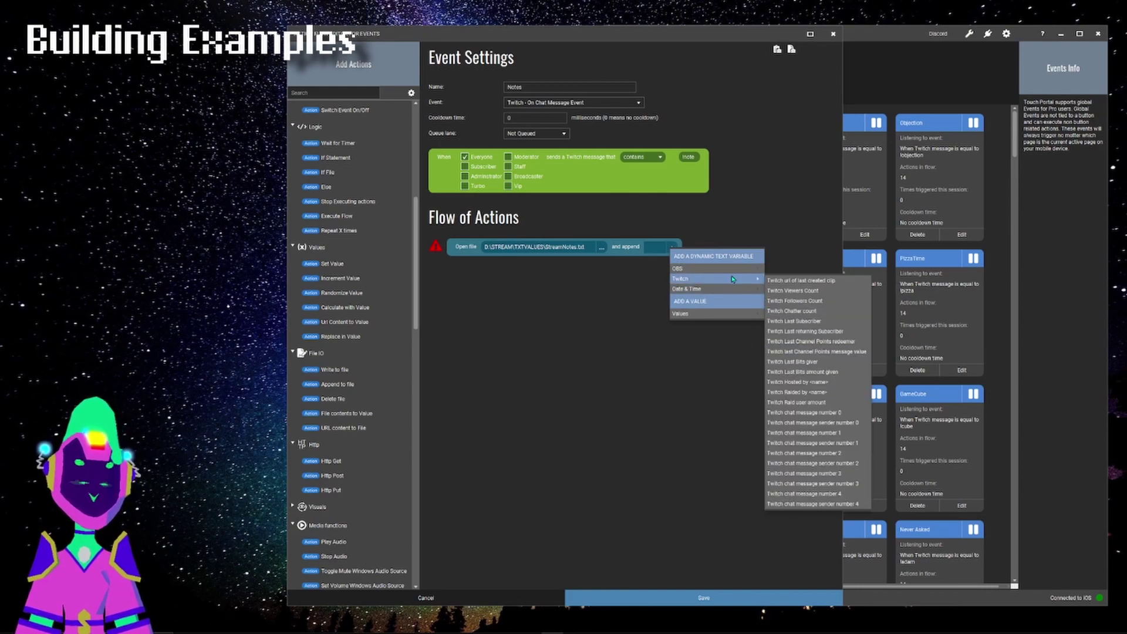
click(826, 424)
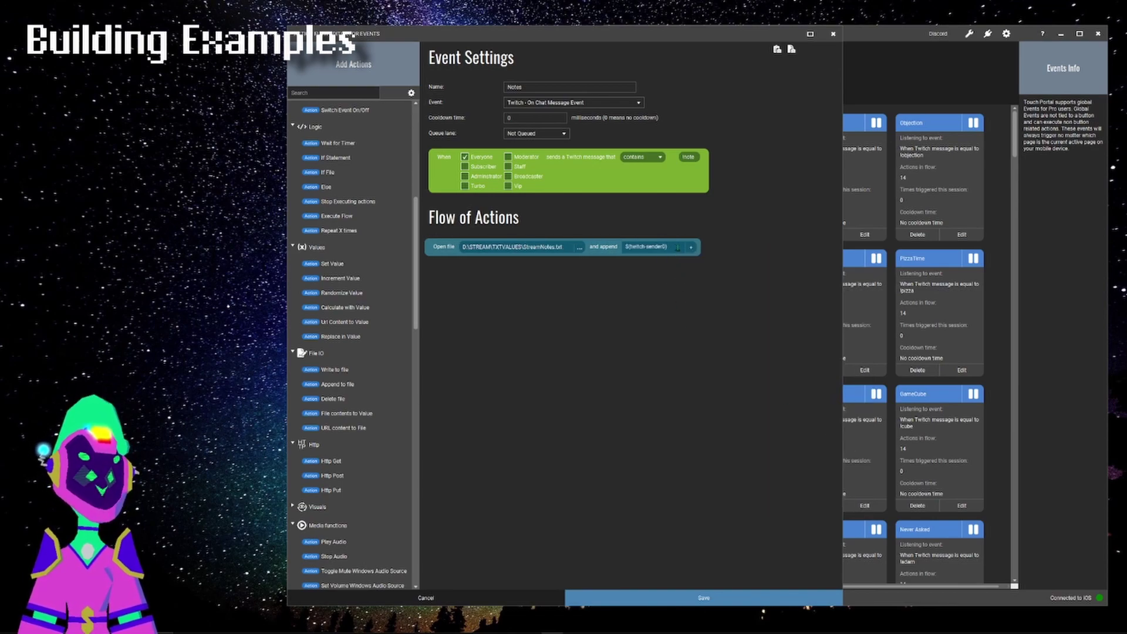
click(678, 249)
text(-)
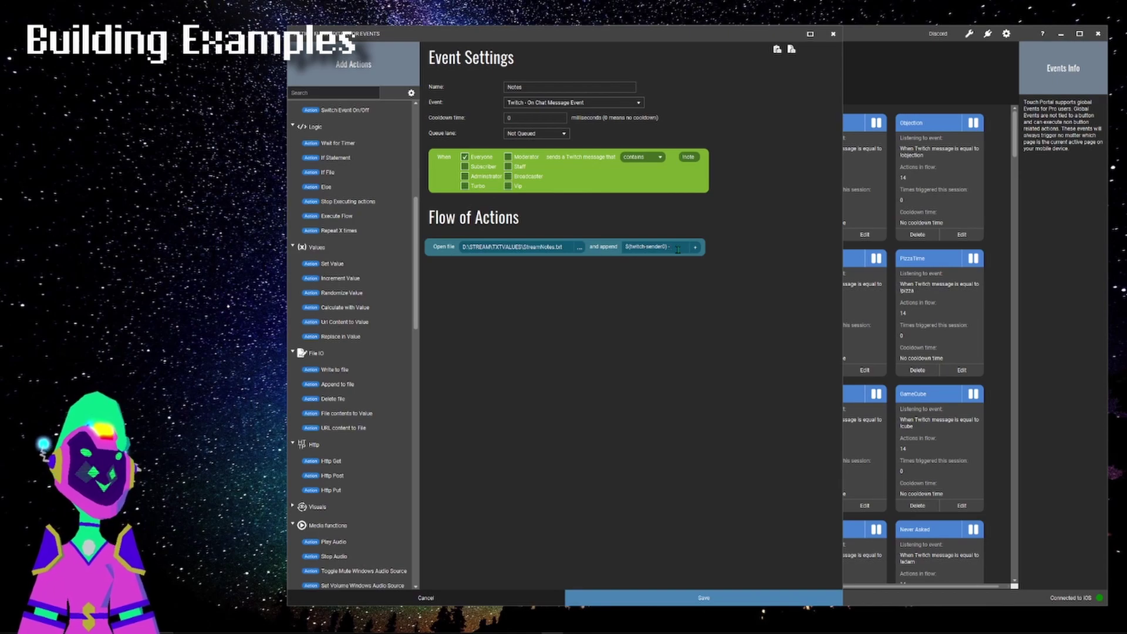
click(695, 250)
mouse_move(728, 278)
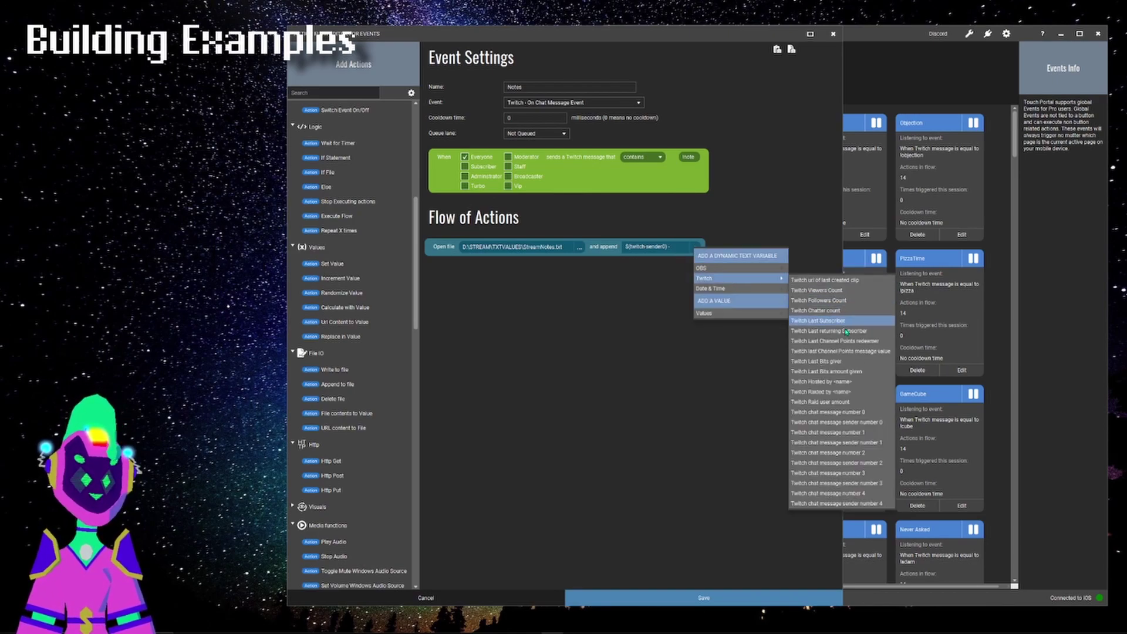
click(855, 418)
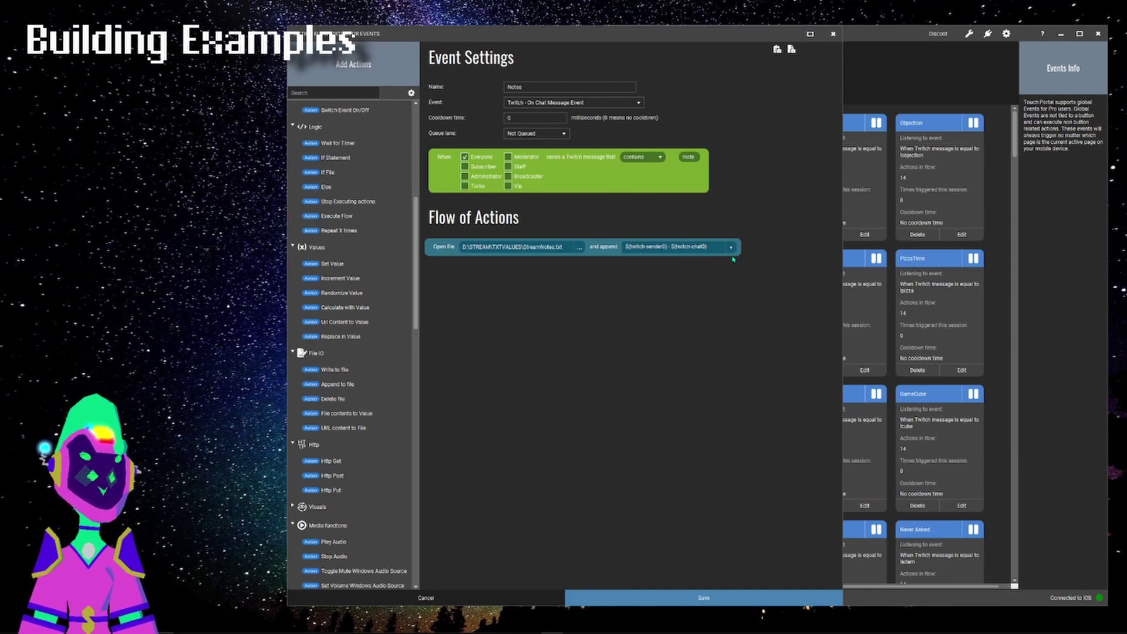
key(Return)
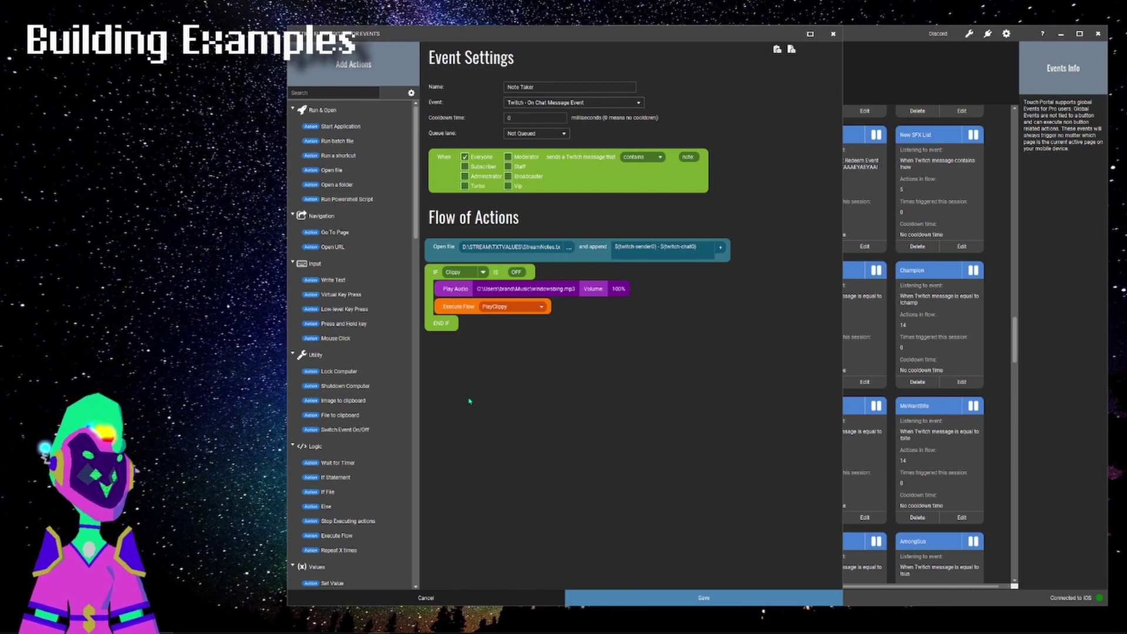
Close the Note Taker event without saving and switch to OBS to compare the Virtual Cam, New Setup 16:9 and New Setup 4:3 scenes
click(504, 597)
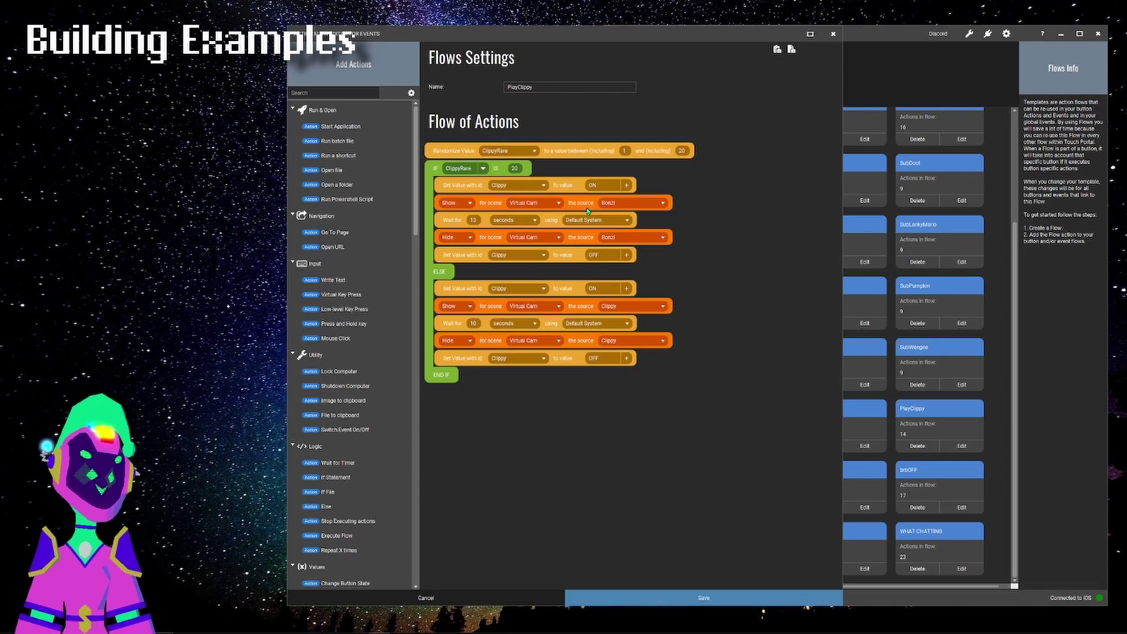
key(alt+Tab)
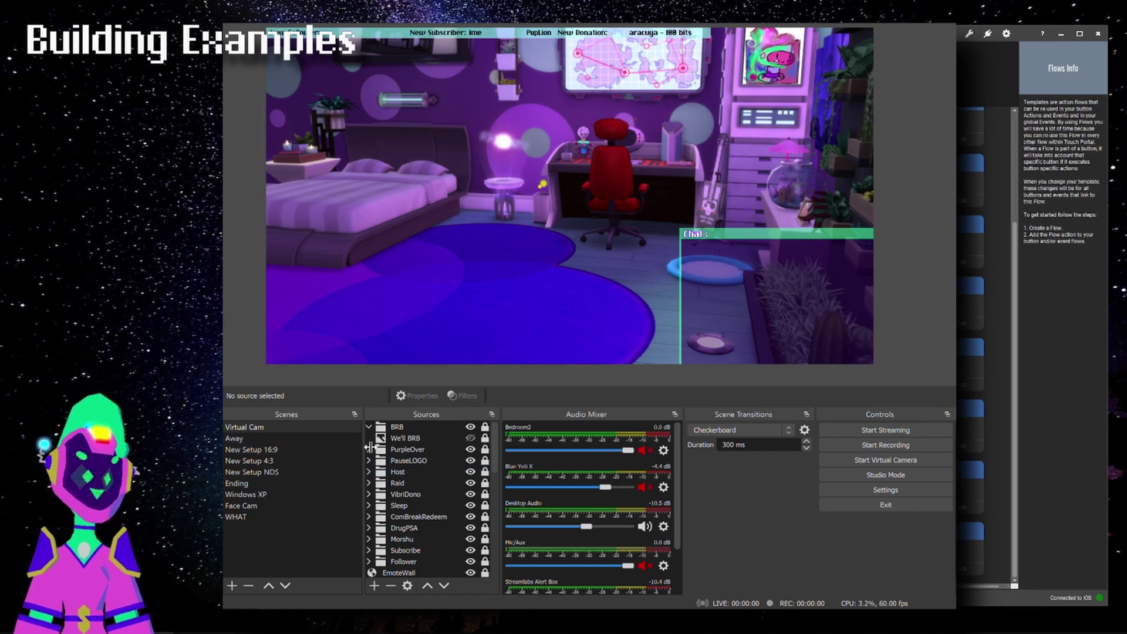
click(338, 450)
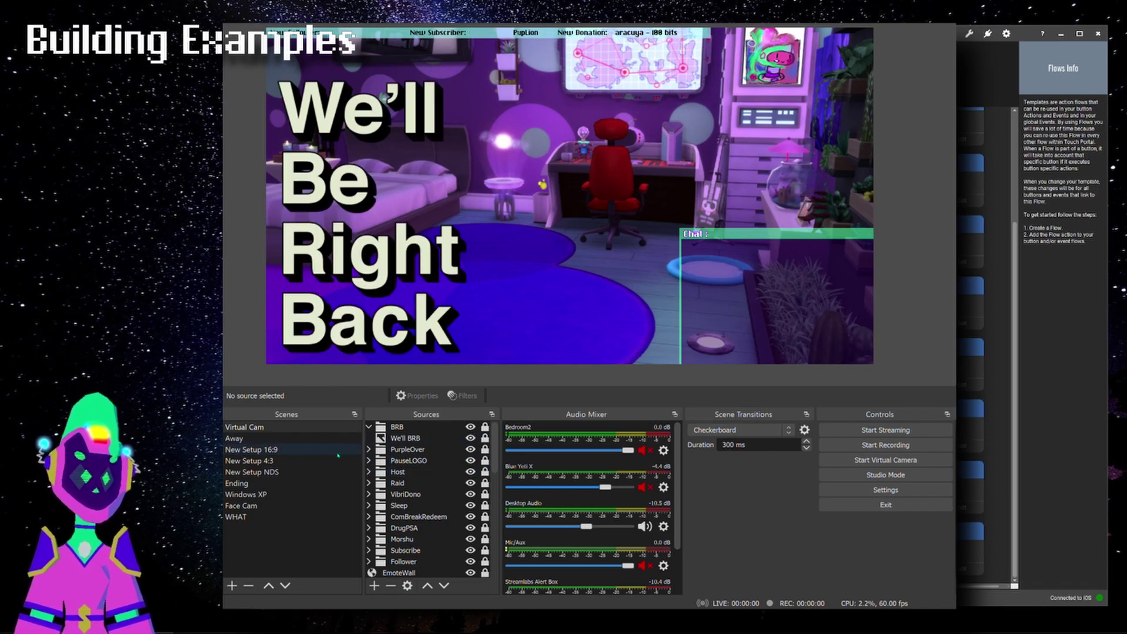
click(339, 461)
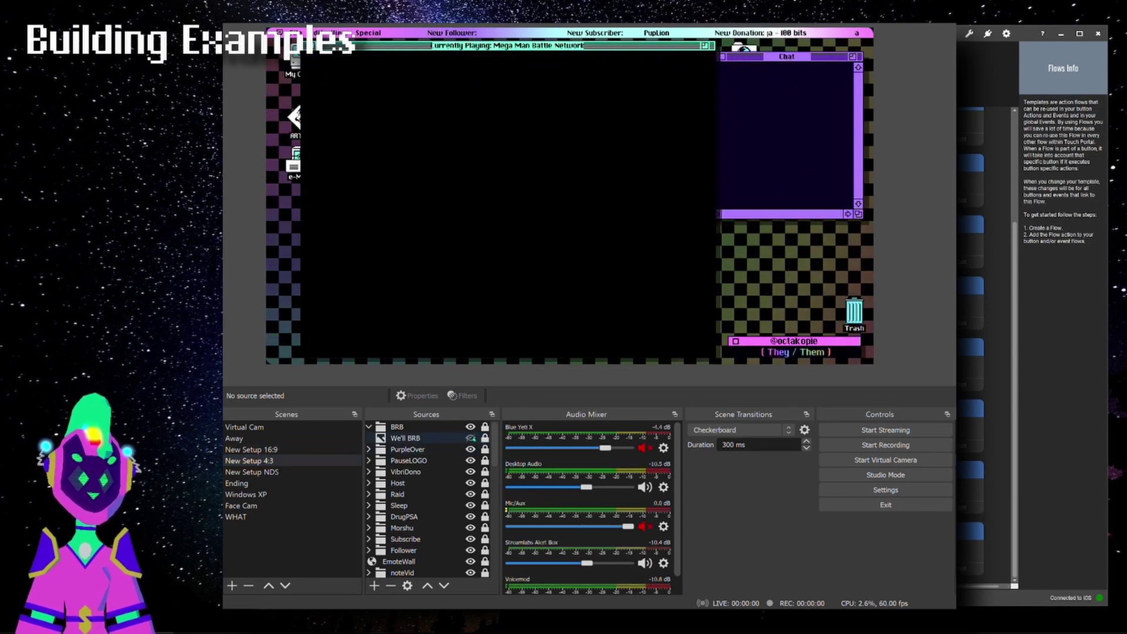
click(315, 428)
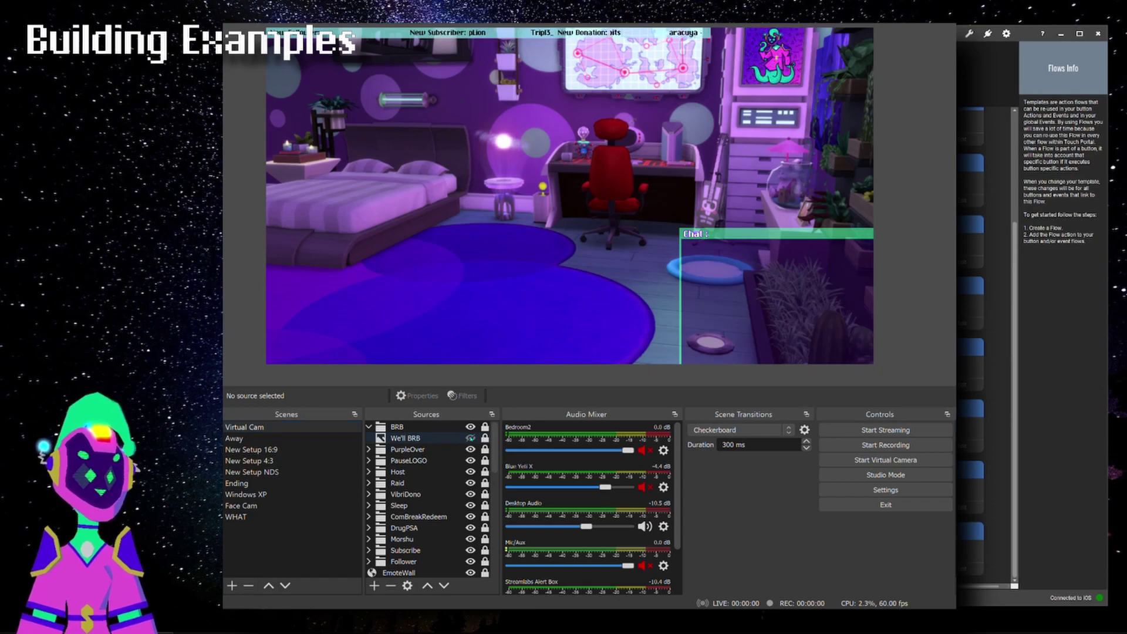
click(303, 446)
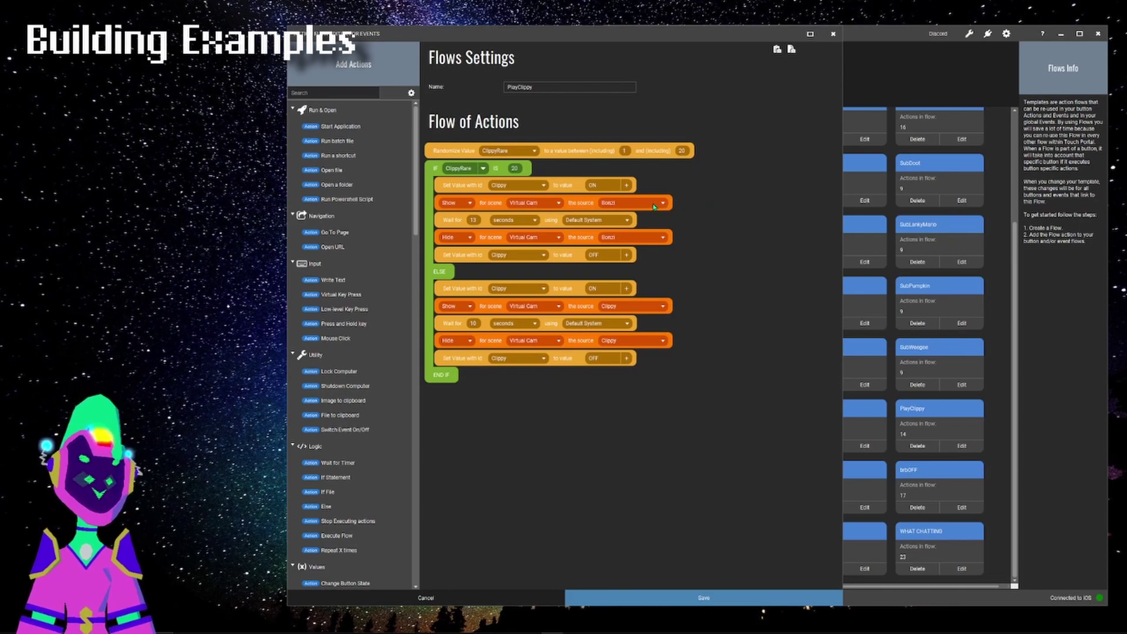
View the available scenes for the first Show action in the PlayClippy flow
click(545, 203)
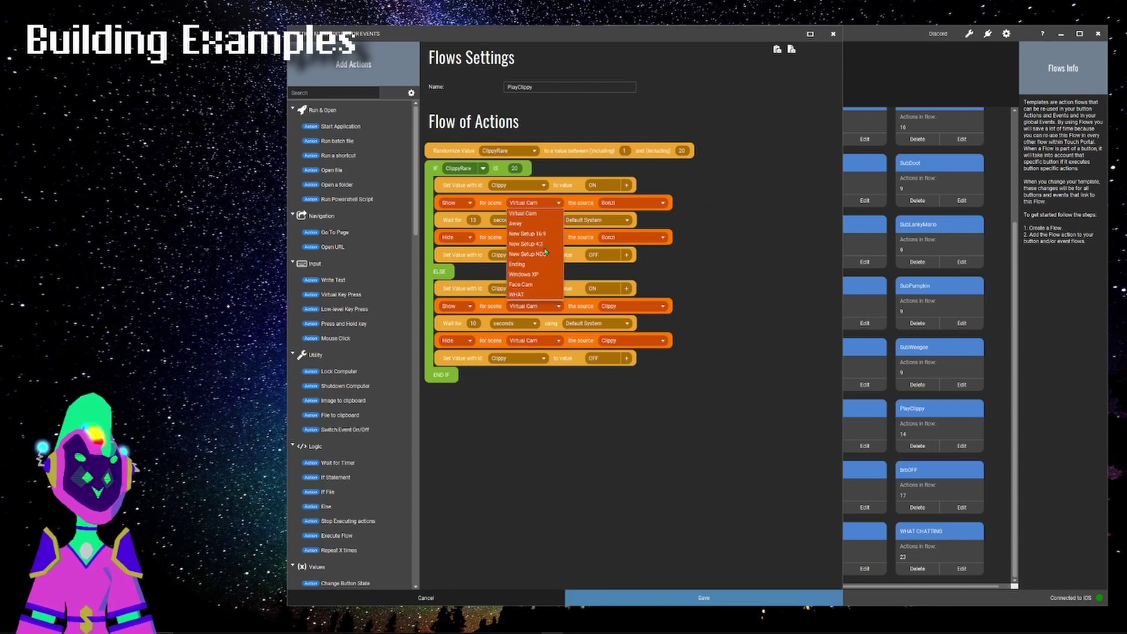